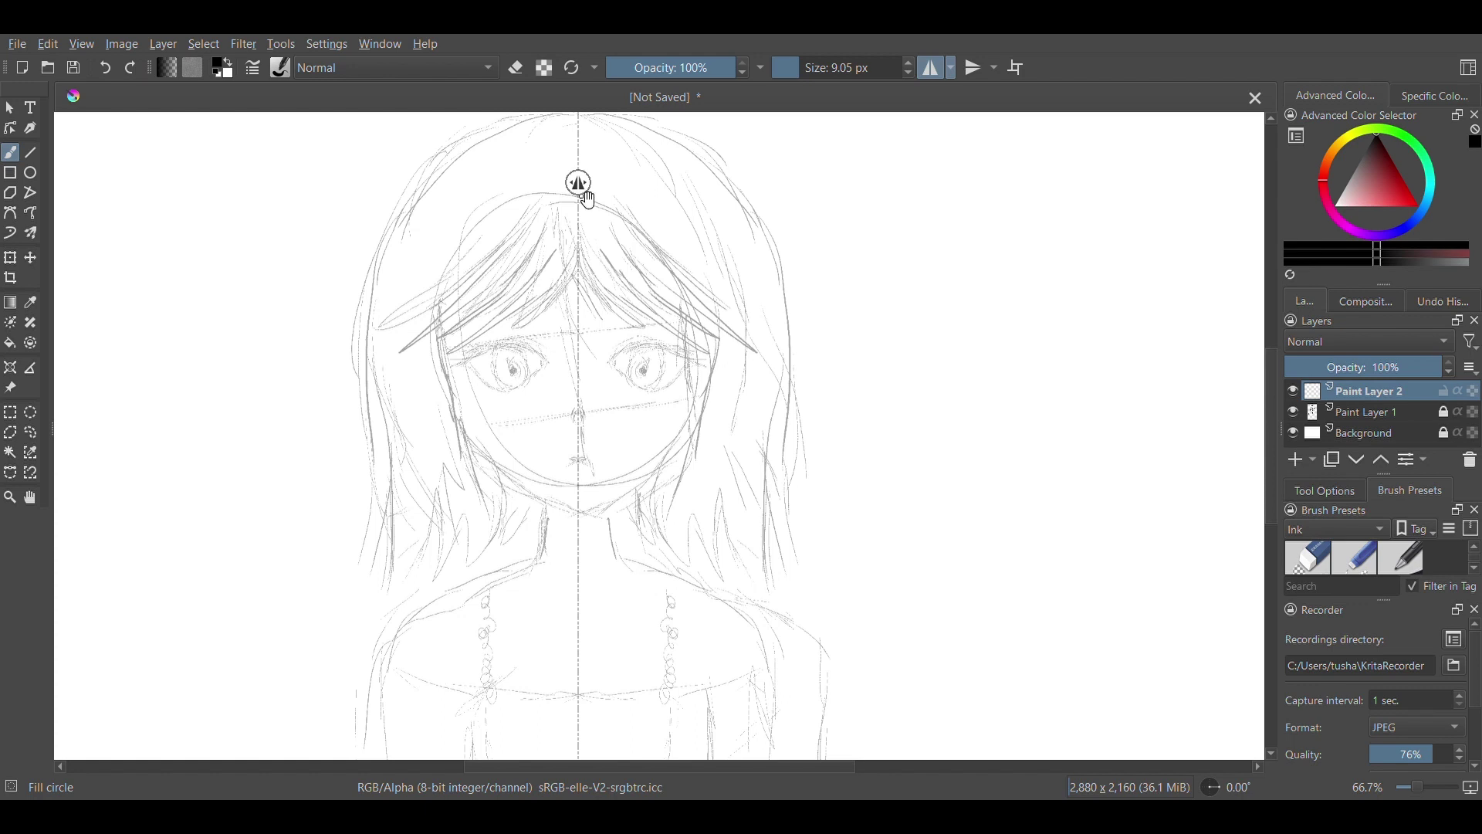
Ink the mirrored upper eyelid curves over both eyes, thickening them with an 18 px brush.
left_click_drag(480, 350, 542, 356)
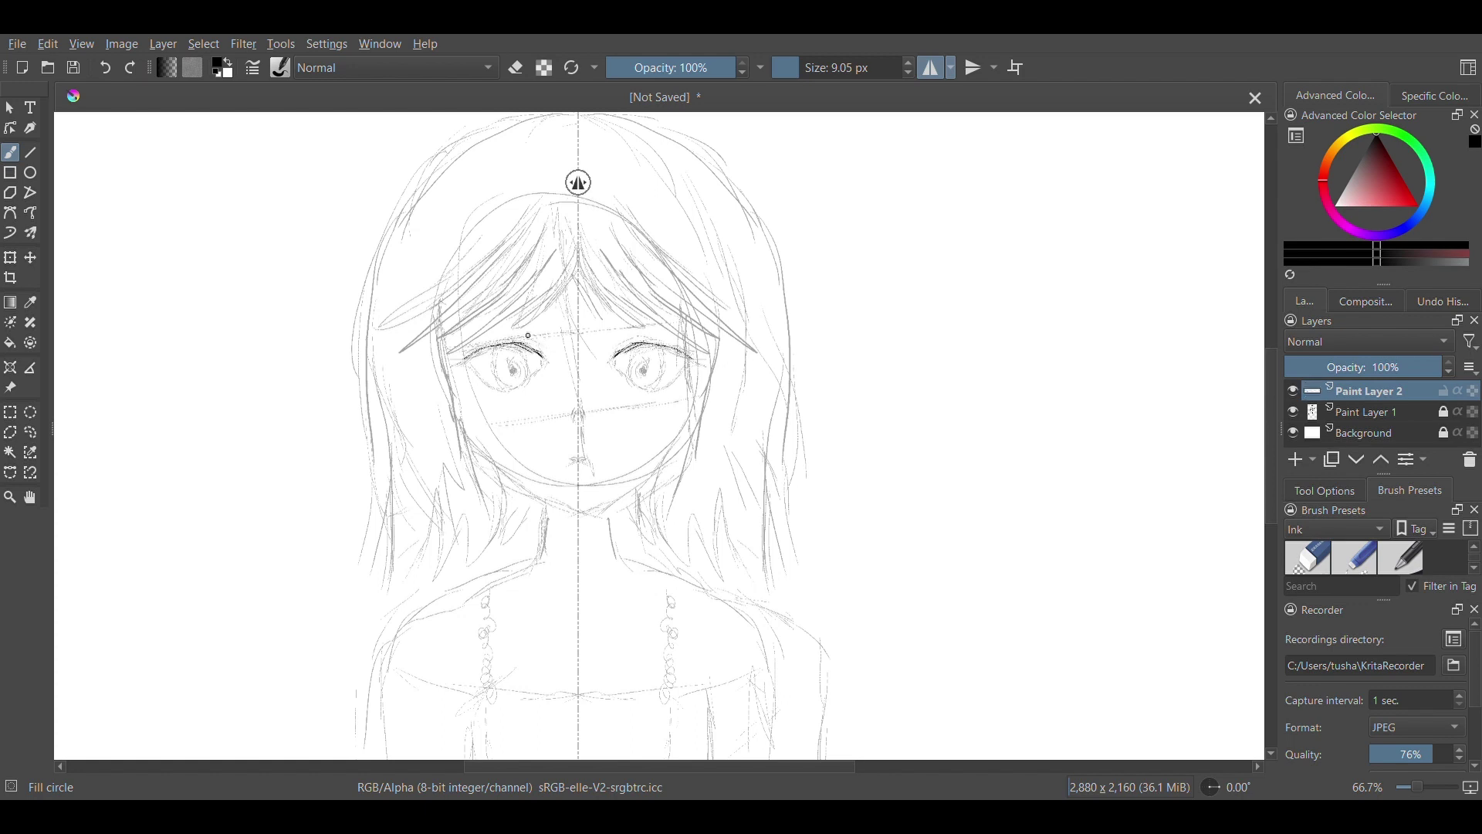
left_click(807, 77)
mouse_move(480, 349)
left_mouse_down()
mouse_move(530, 347)
mouse_move(546, 365)
mouse_move(498, 386)
mouse_move(526, 380)
mouse_move(490, 321)
mouse_move(466, 462)
mouse_move(578, 503)
left_mouse_up()
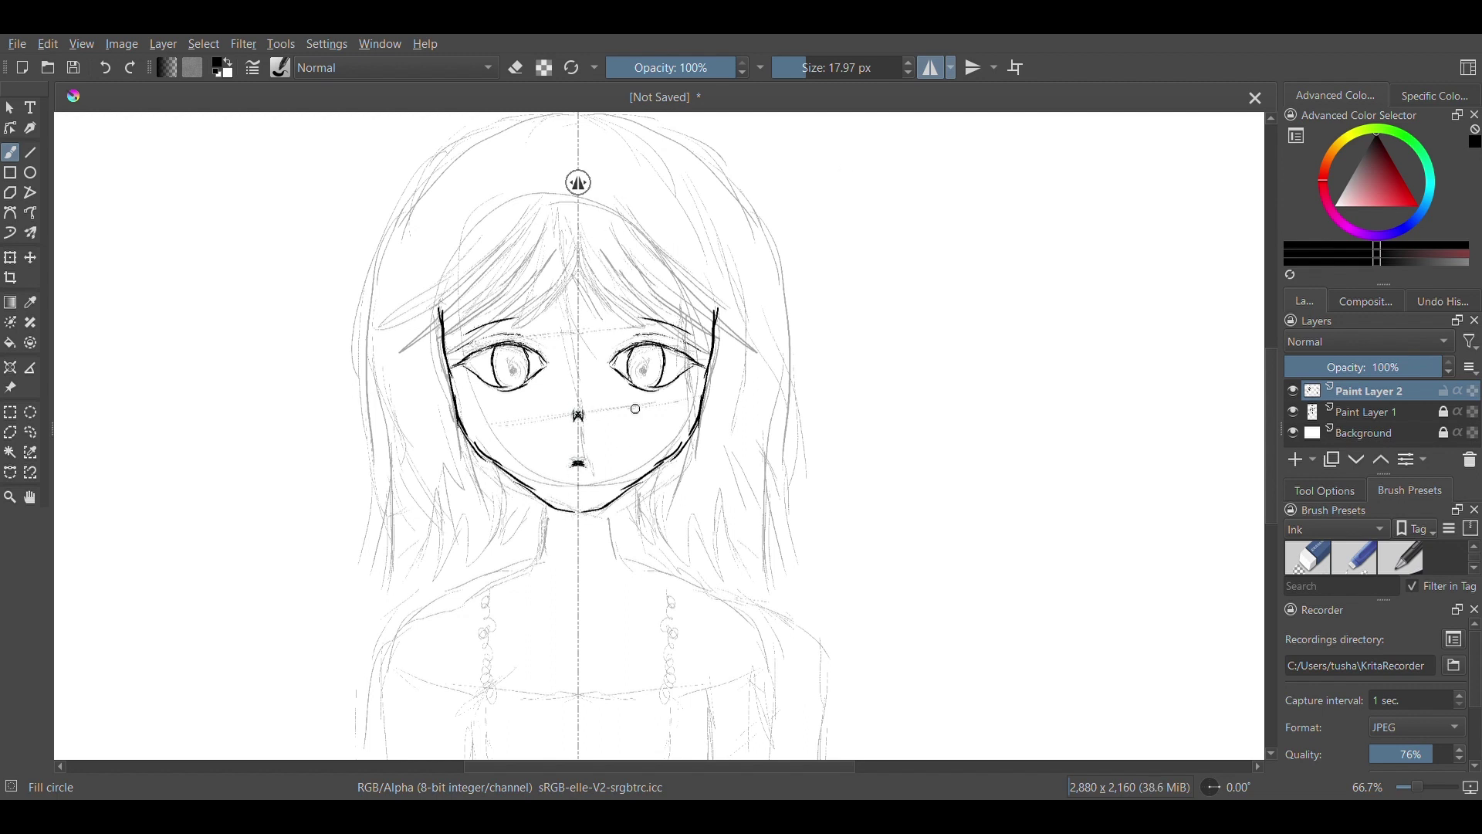
Ink the mirrored neck, collarbone line and neckline curve.
left_click_drag(550, 507, 370, 758)
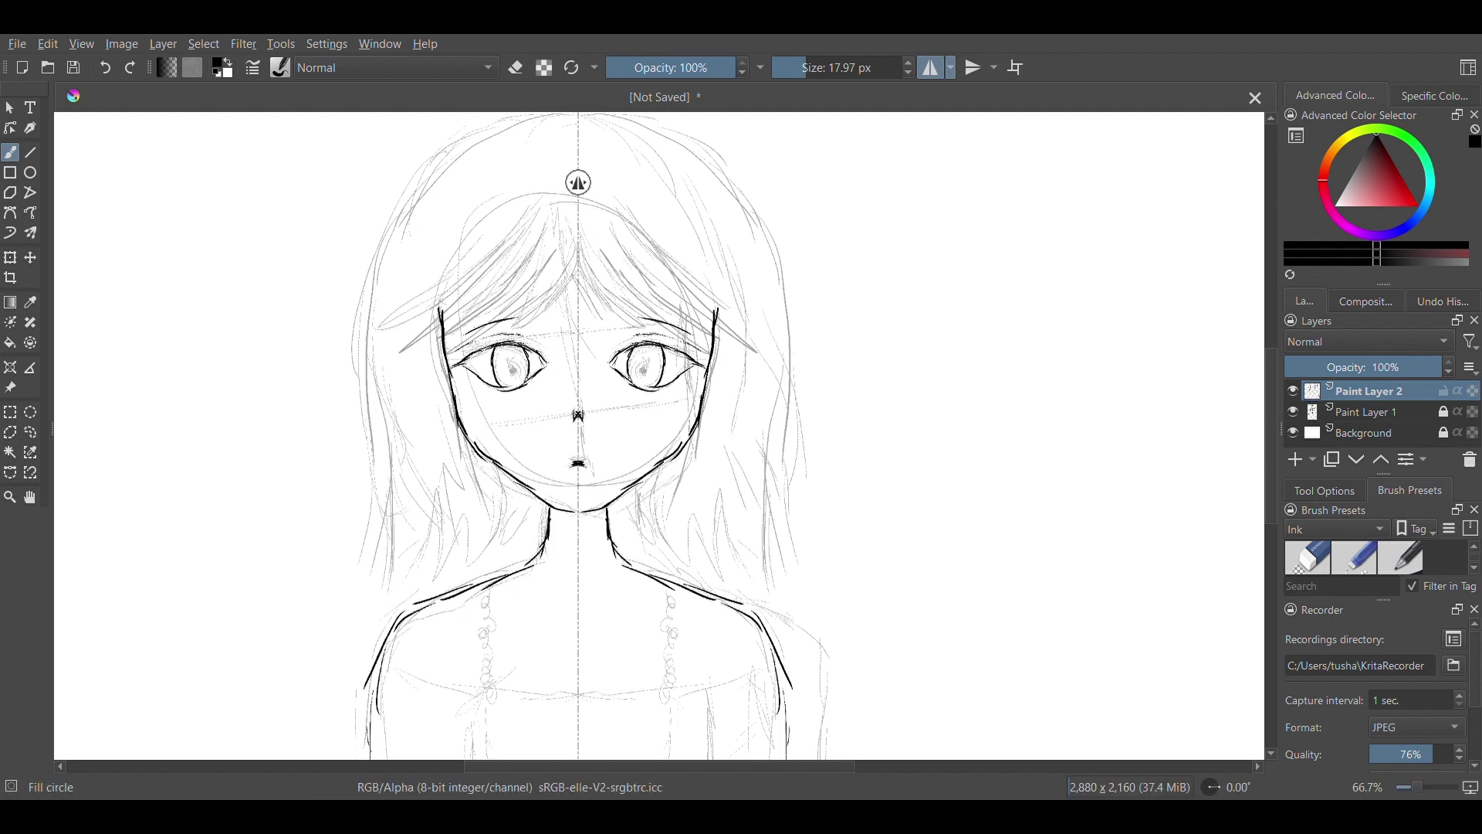
left_click_drag(389, 664, 592, 684)
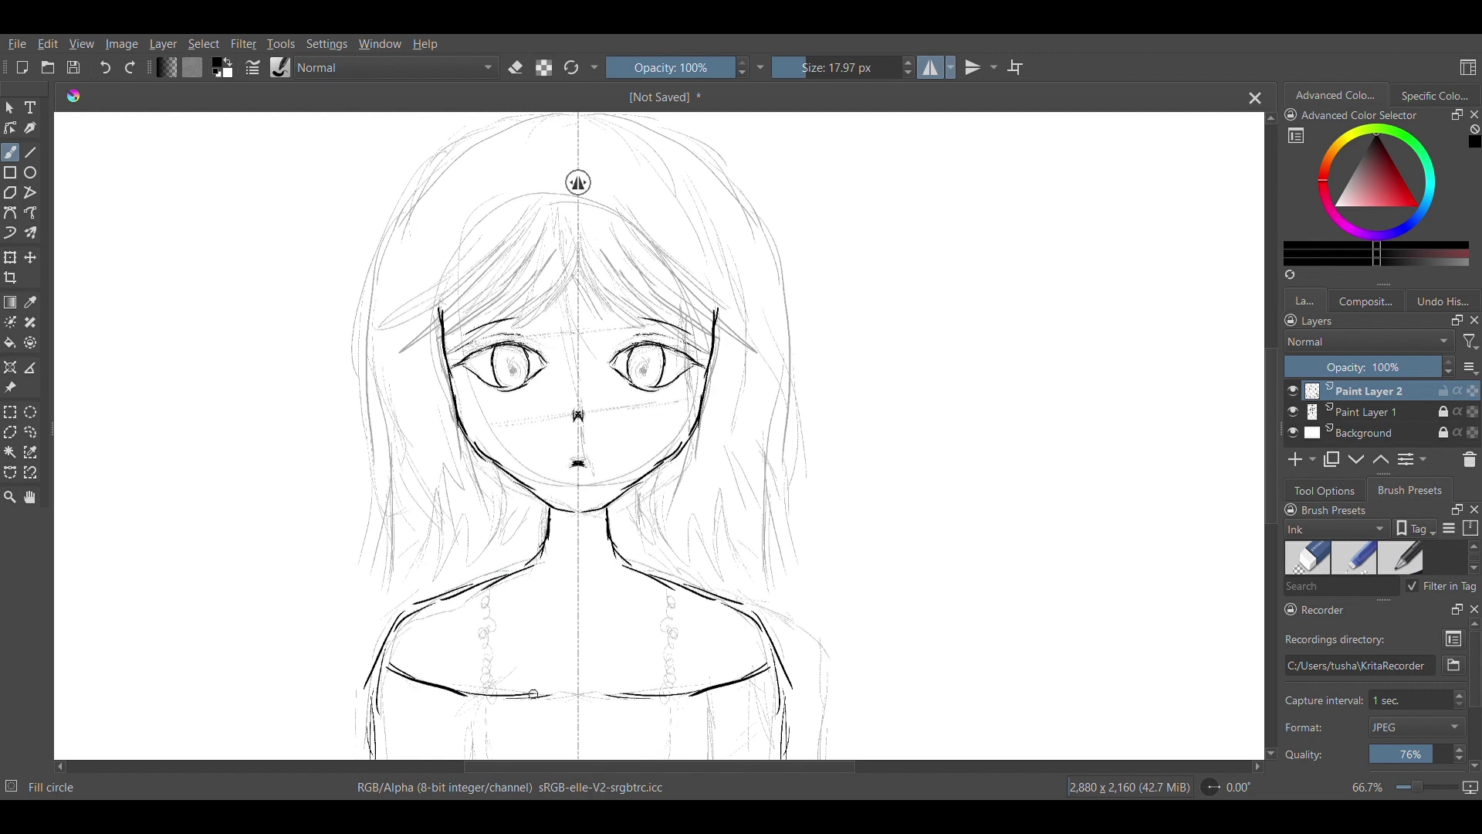
left_click_drag(488, 592, 486, 698)
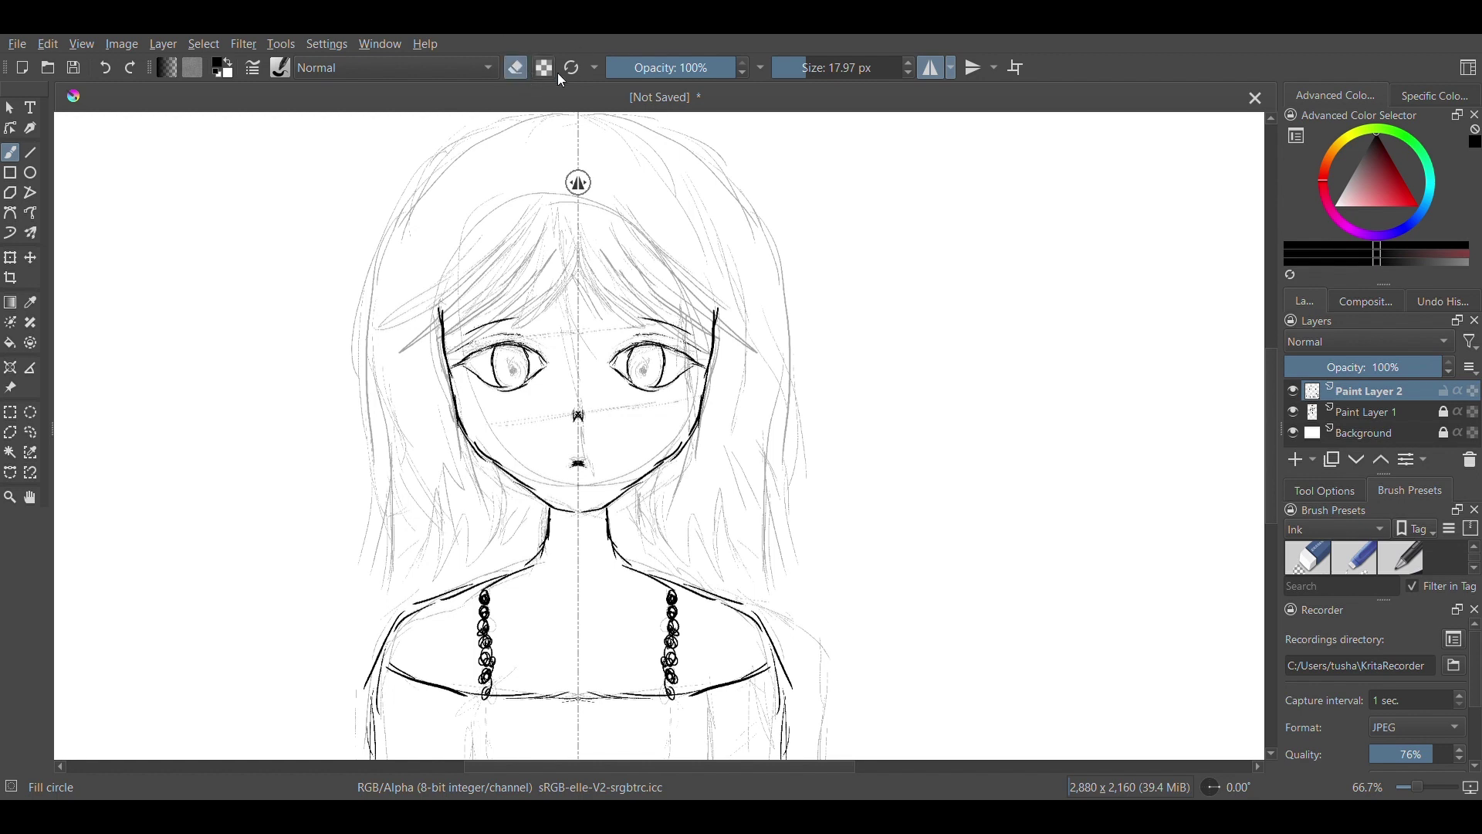
Erase the chain loops on both straps with a large brush, then return to a small inking brush.
left_click(855, 68)
left_click_drag(485, 598, 488, 686)
key("e")
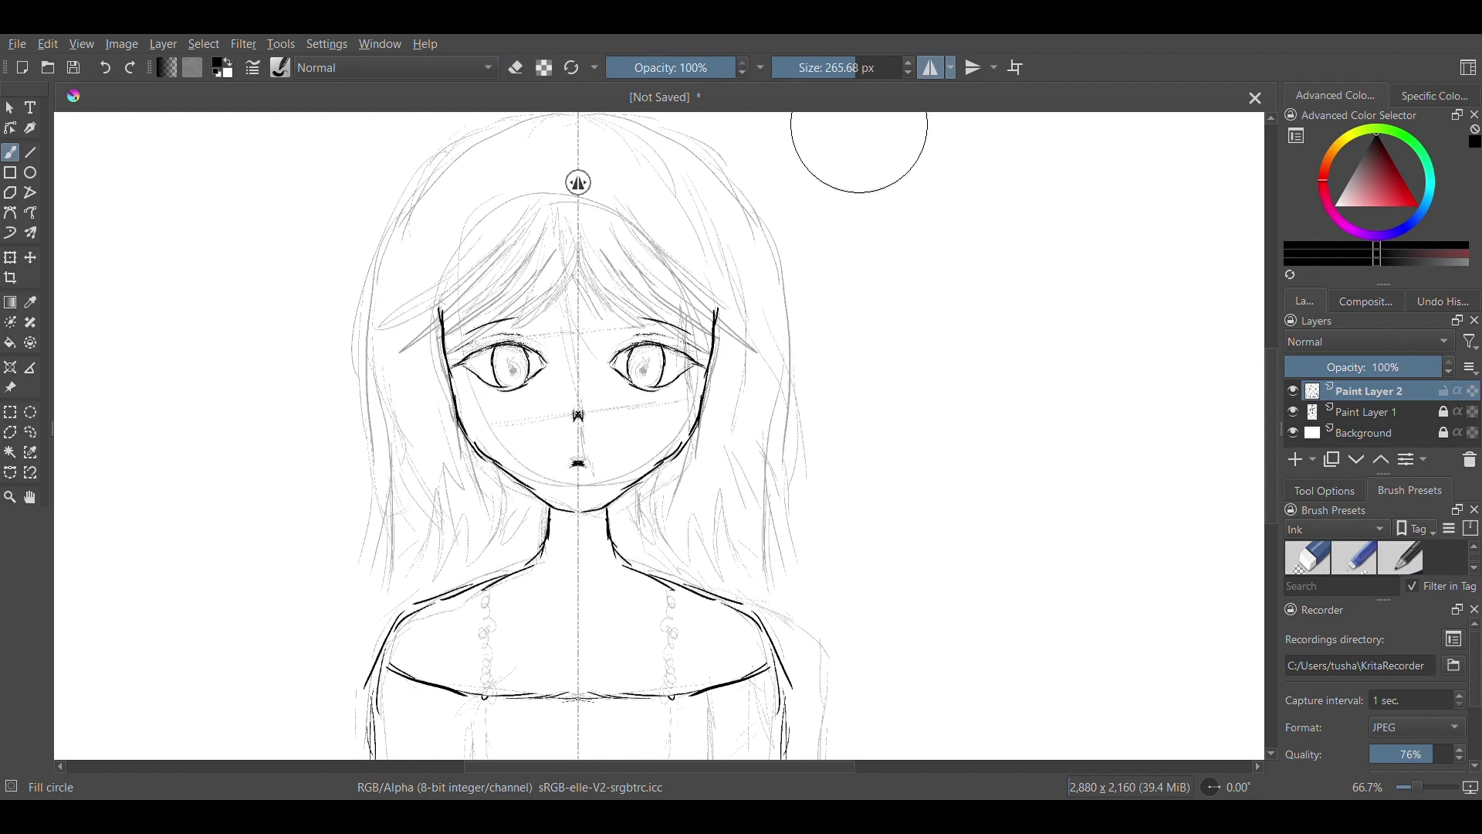
mouse_move(806, 71)
left_mouse_down()
mouse_move(821, 82)
mouse_move(808, 78)
left_mouse_up()
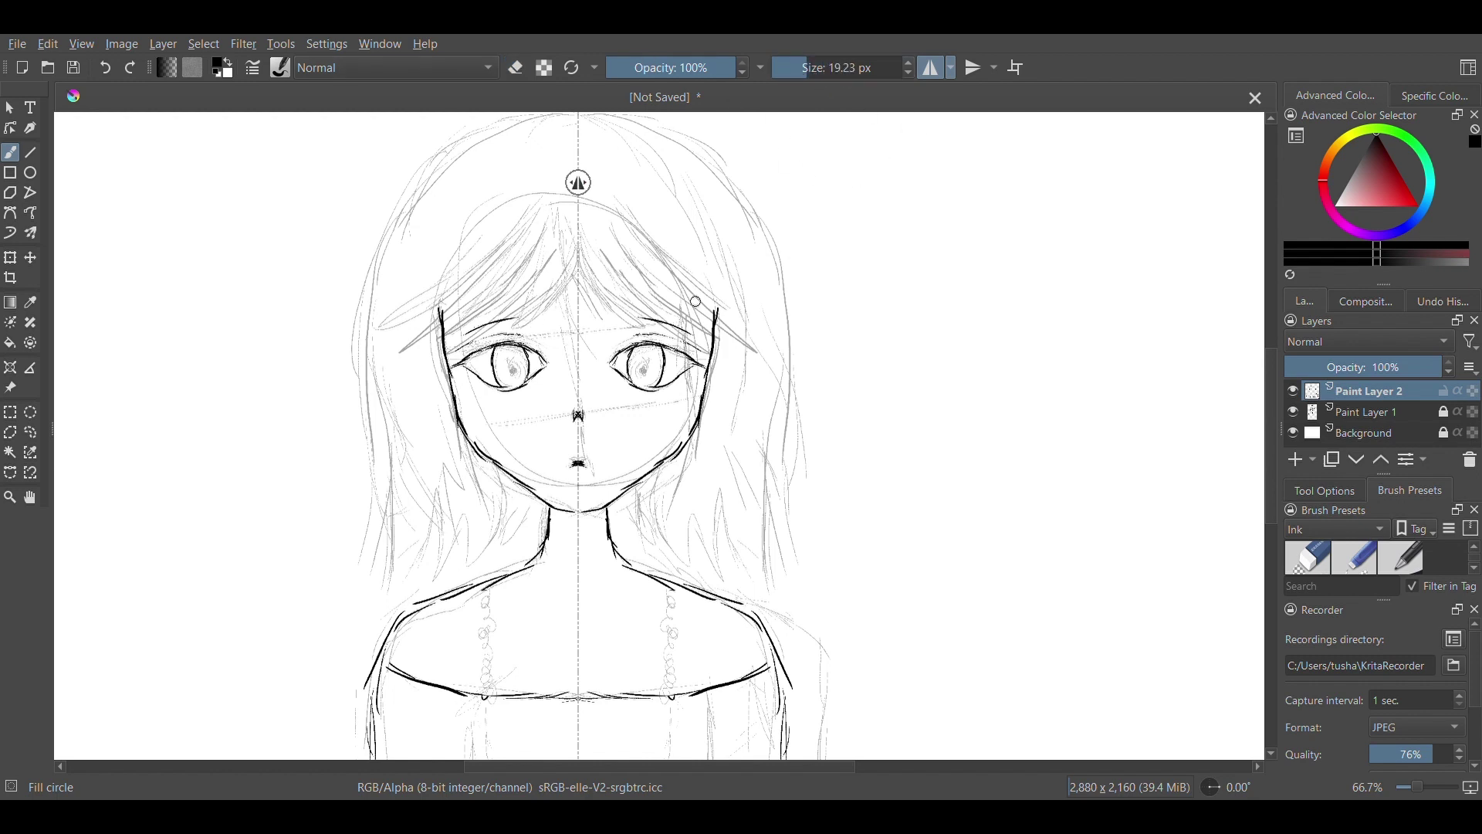
Ink the bang strands over the forehead and the hair outline down past the shoulders.
mouse_move(581, 238)
left_mouse_down()
mouse_move(472, 339)
mouse_move(562, 218)
mouse_move(455, 330)
mouse_move(553, 193)
mouse_move(430, 323)
left_mouse_up()
left_click_drag(514, 213, 419, 344)
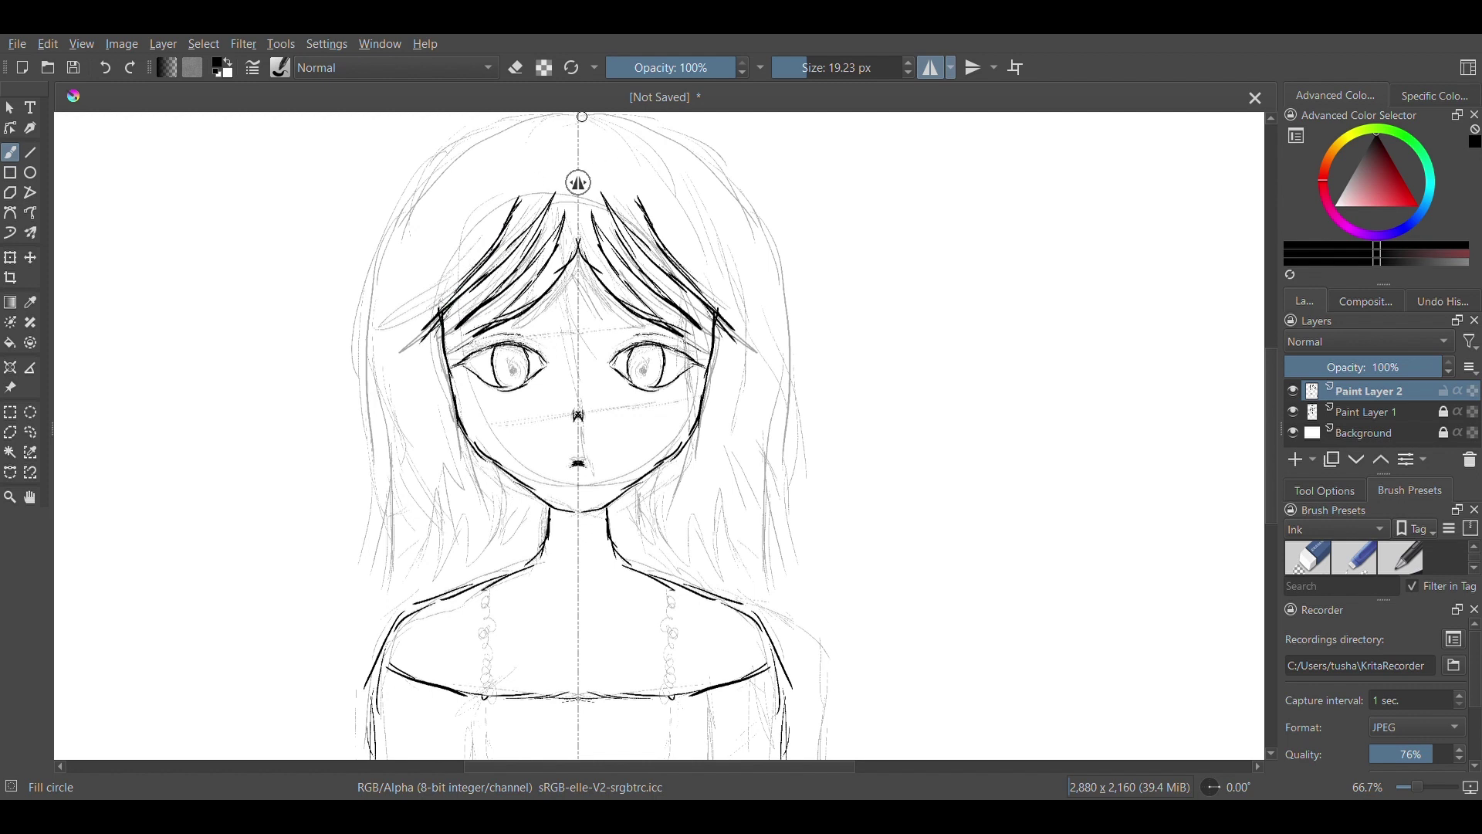
mouse_move(583, 117)
left_mouse_down()
mouse_move(672, 135)
mouse_move(784, 373)
mouse_move(760, 487)
left_mouse_up()
mouse_move(767, 463)
left_mouse_down()
mouse_move(775, 580)
mouse_move(823, 616)
left_mouse_up()
mouse_move(428, 484)
left_mouse_down()
mouse_move(338, 638)
mouse_move(355, 660)
left_mouse_up()
Add lower hair strands beside the neck and shoulders, plus eyebrows above both eyes.
left_click_drag(435, 549, 377, 634)
left_click_drag(479, 484, 396, 604)
left_click_drag(480, 455, 464, 570)
mouse_move(502, 494)
left_mouse_down()
mouse_move(472, 553)
mouse_move(501, 504)
mouse_move(506, 518)
left_mouse_up()
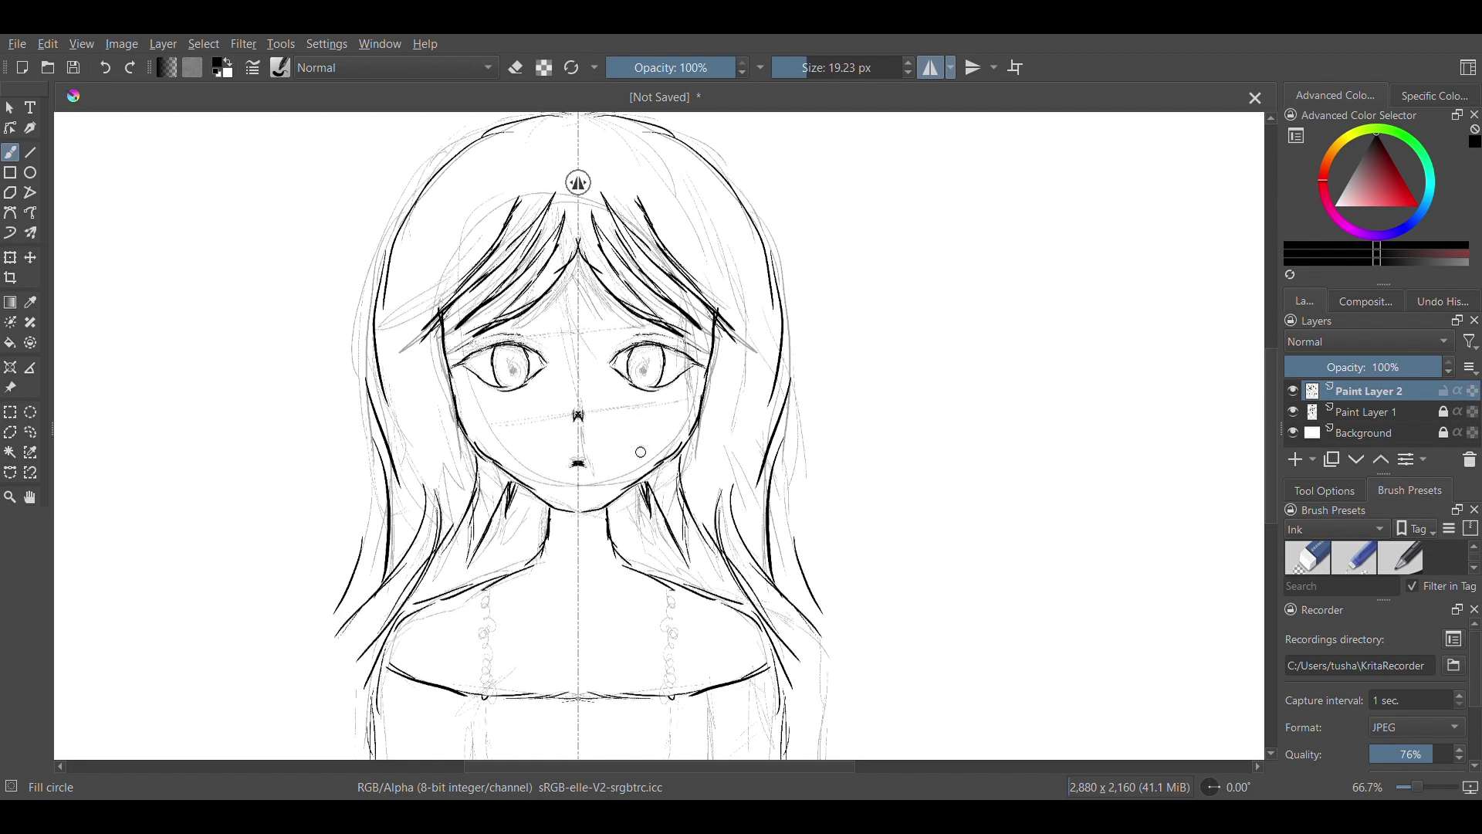
left_click_drag(383, 660, 372, 758)
mouse_move(755, 610)
left_mouse_down()
mouse_move(791, 661)
mouse_move(800, 751)
left_mouse_up()
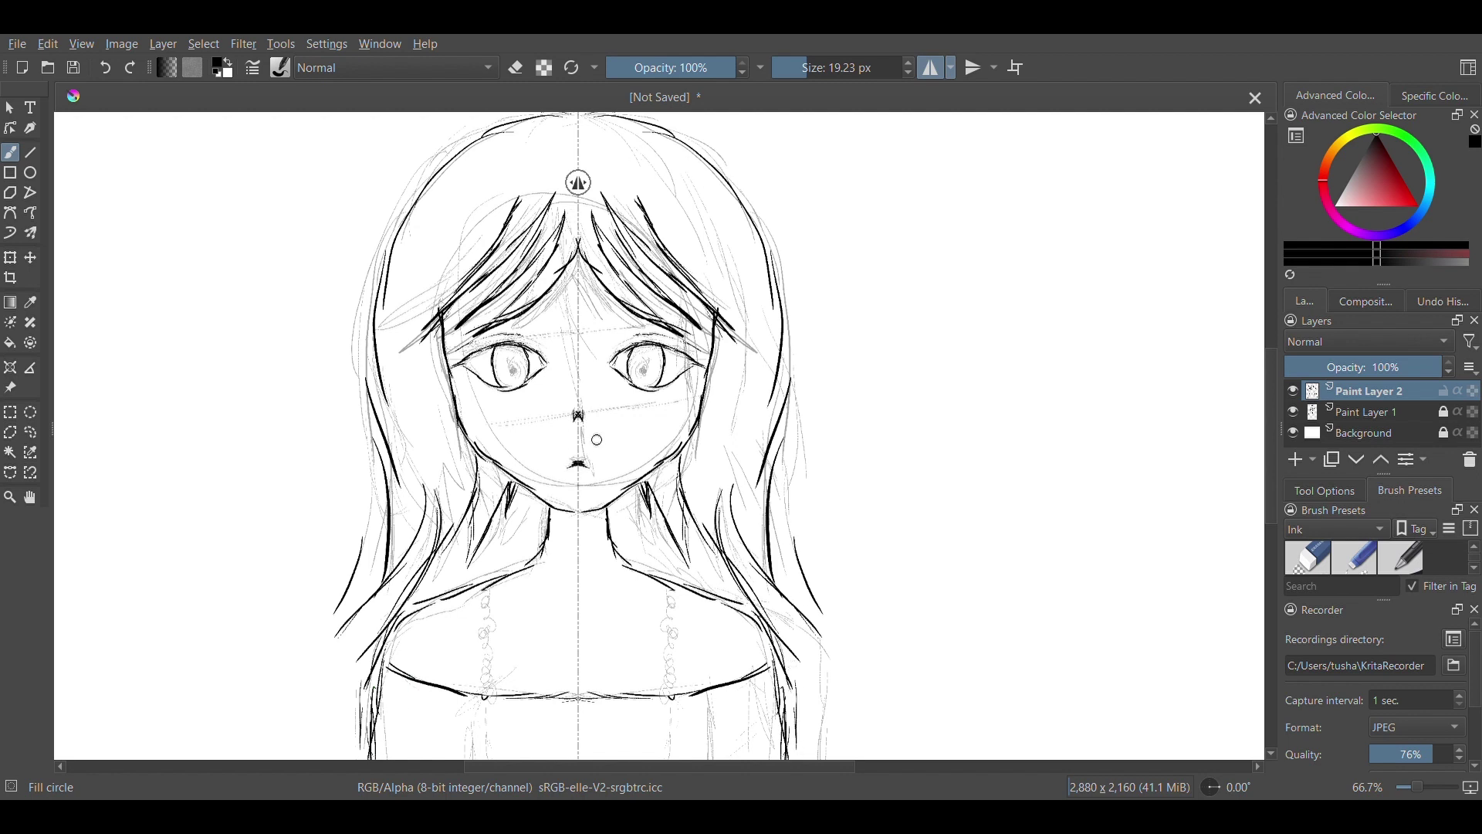
left_click_drag(544, 510, 545, 538)
mouse_move(463, 328)
left_mouse_down()
mouse_move(536, 318)
mouse_move(463, 332)
left_mouse_up()
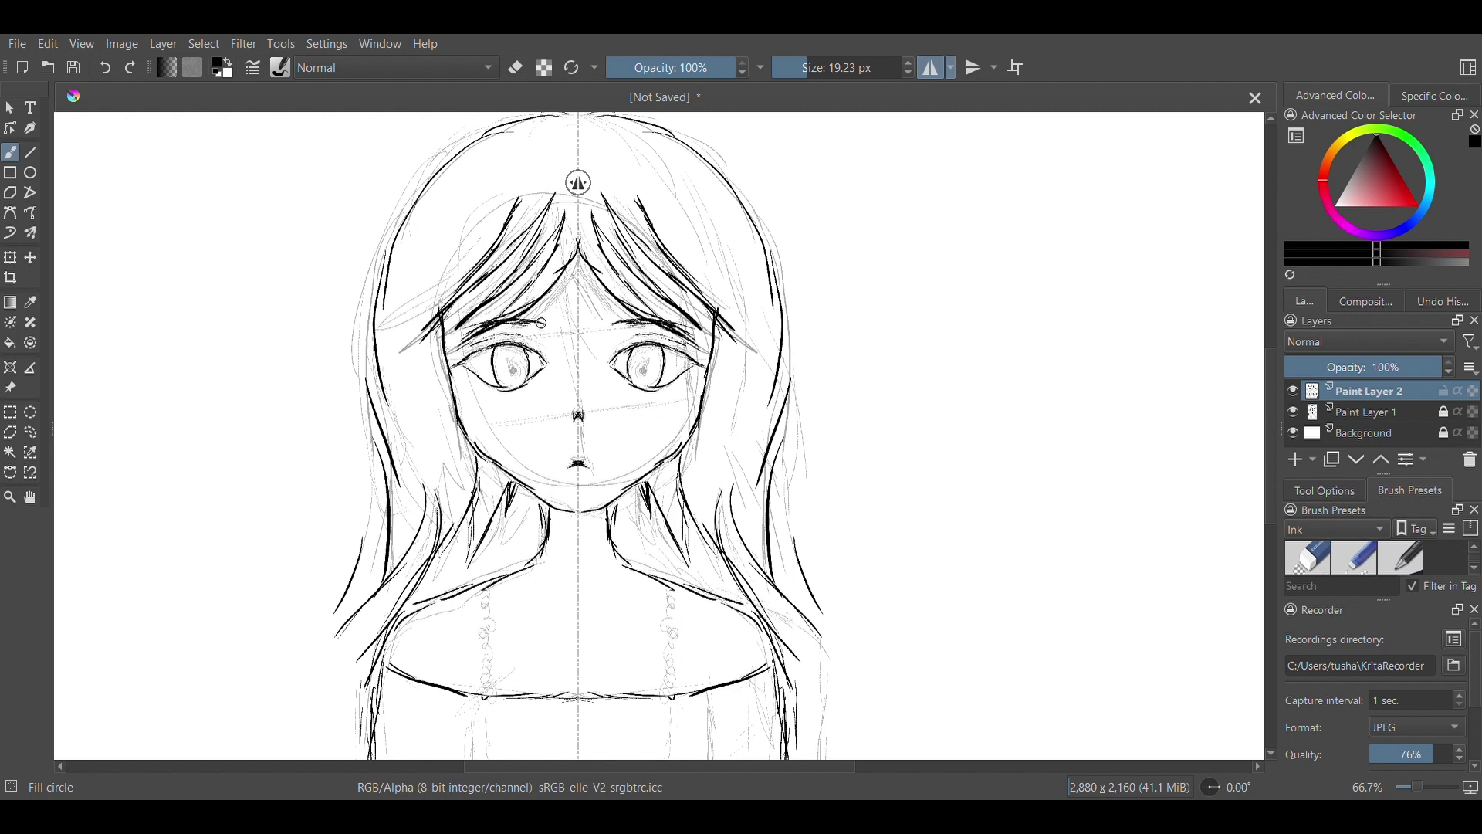
Draw and undo test filled ellipses in the margin, leaving a small pupil dot.
left_click(31, 172)
mouse_move(130, 207)
left_mouse_down()
mouse_move(156, 230)
mouse_move(208, 236)
left_mouse_up()
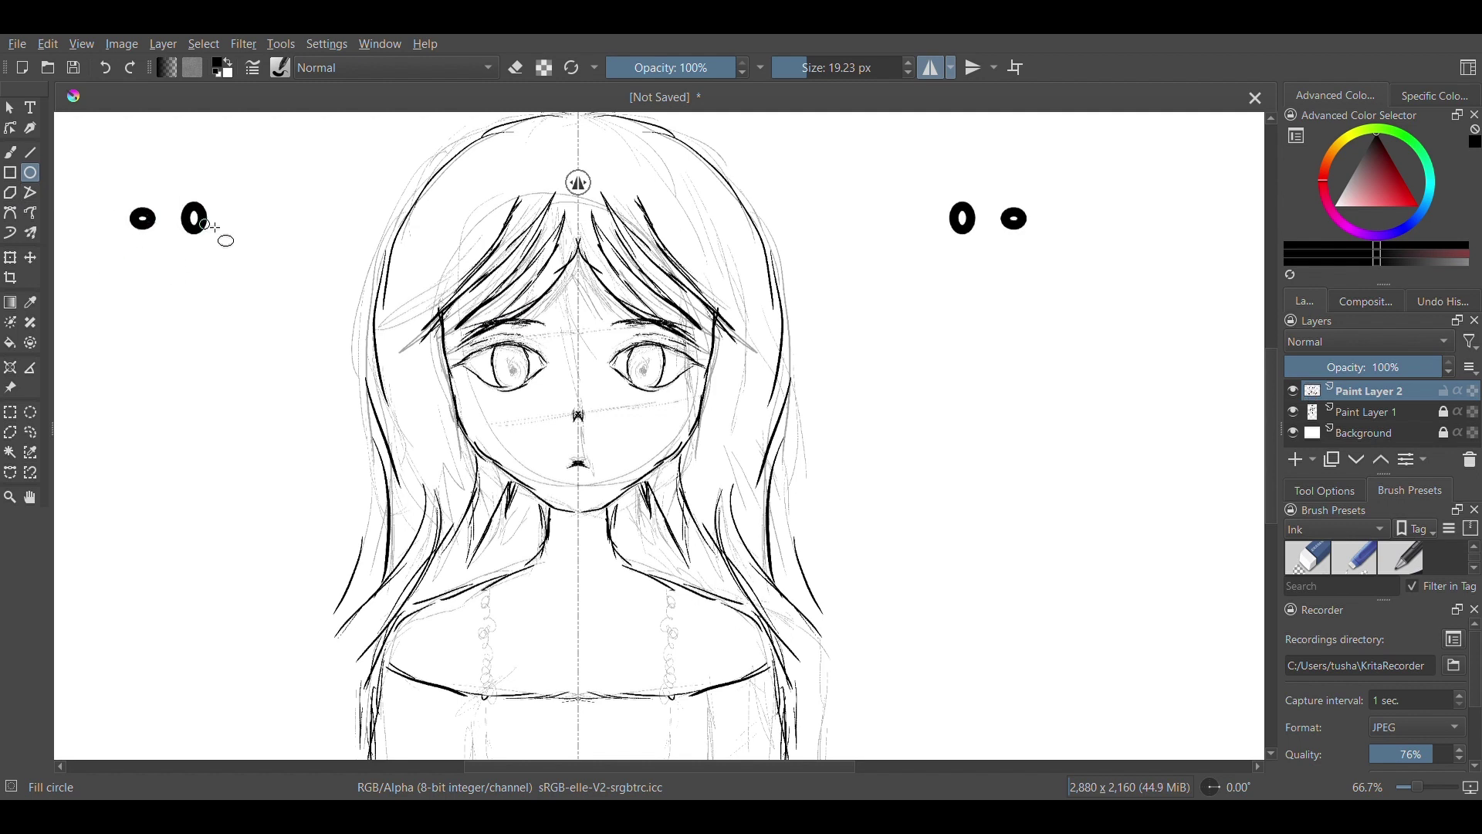
left_click(106, 68)
left_click(107, 67)
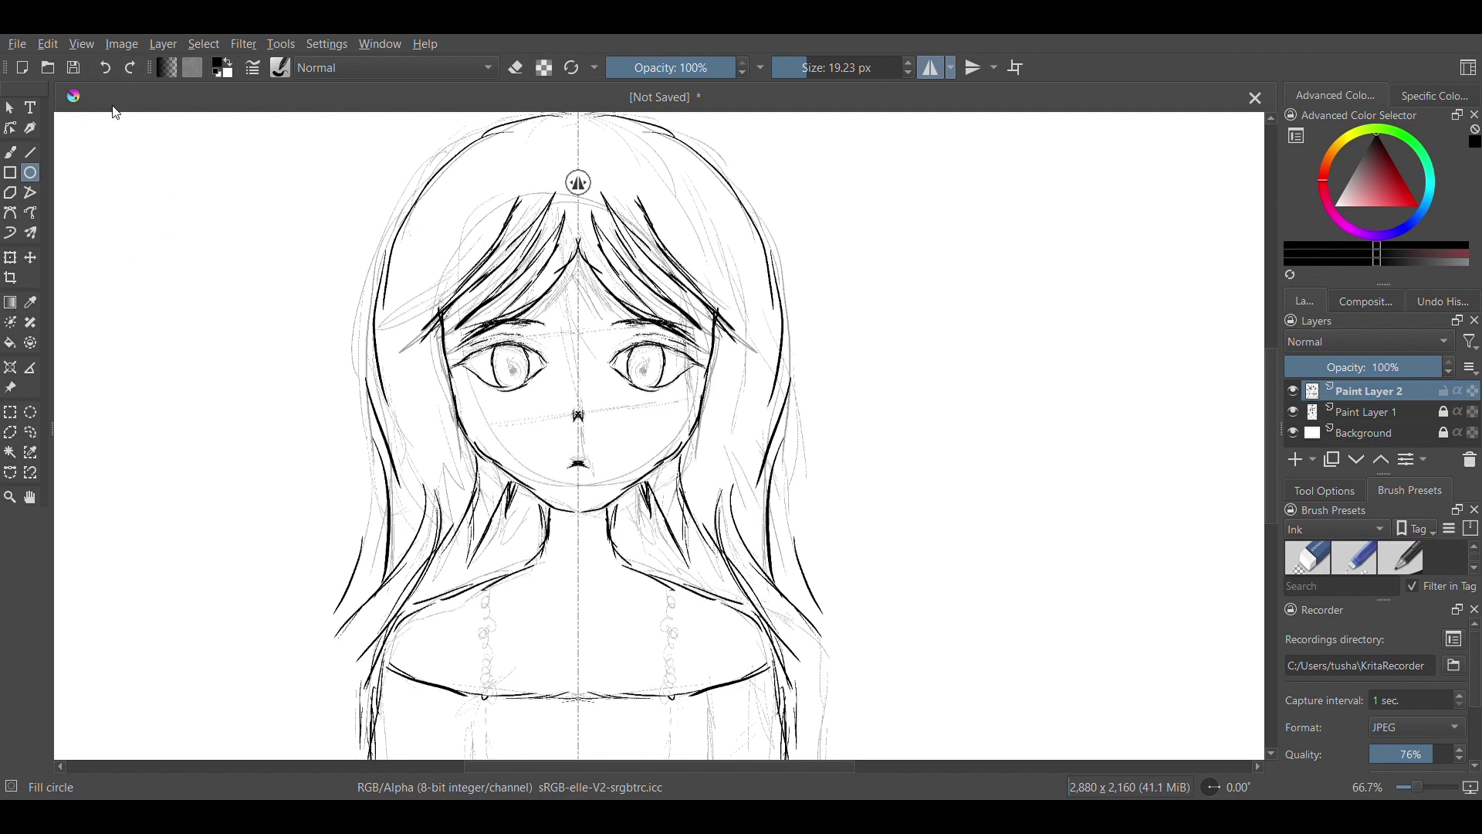
left_click_drag(156, 166, 179, 195)
left_click(111, 69)
left_click_drag(122, 155, 138, 168)
Select the margin dot, move it onto the left eye, then undo the move and dots.
left_click(31, 412)
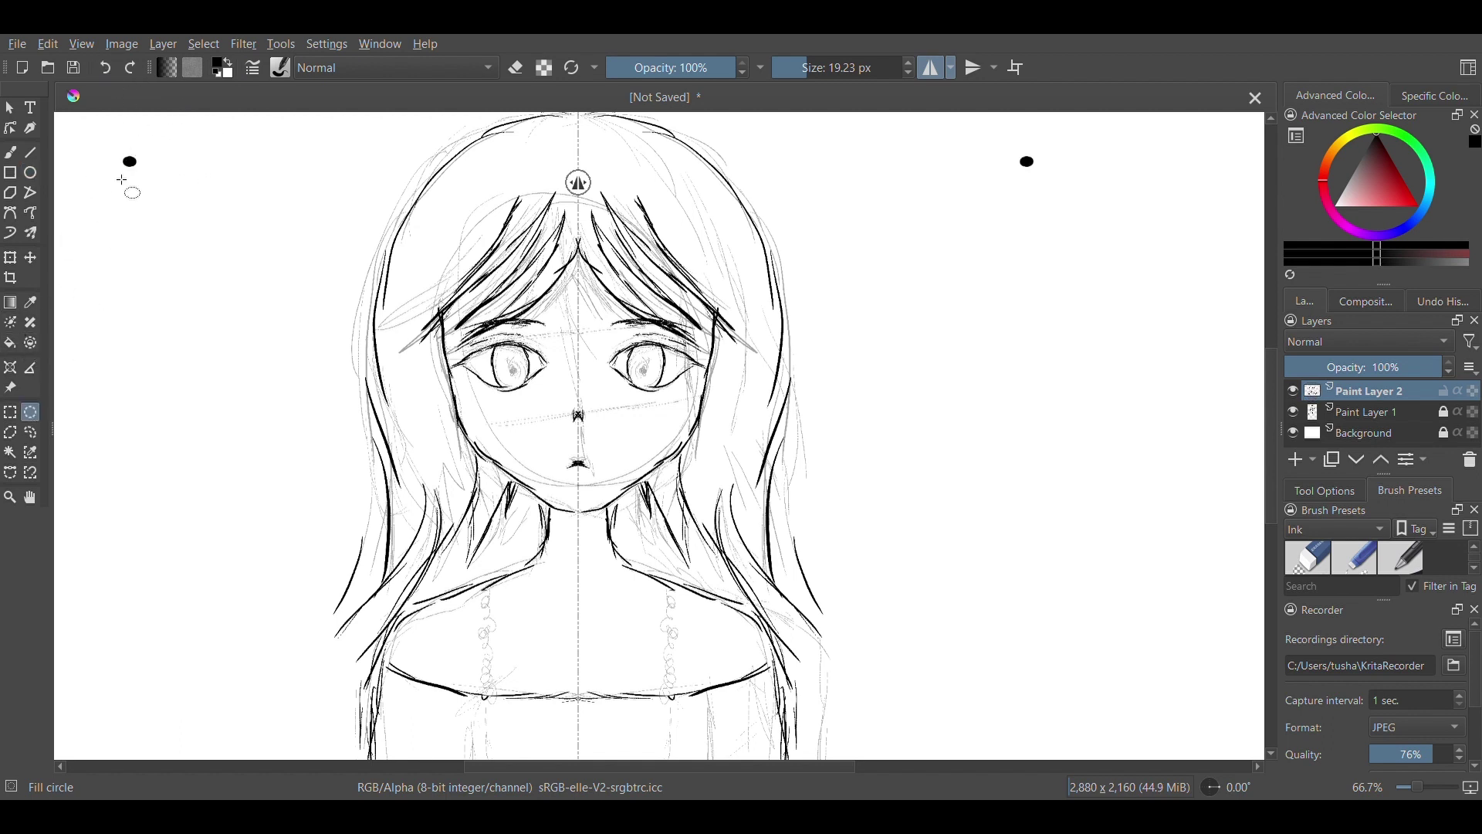
mouse_move(114, 142)
left_mouse_down()
mouse_move(149, 186)
mouse_move(526, 376)
left_mouse_up()
left_click(31, 258)
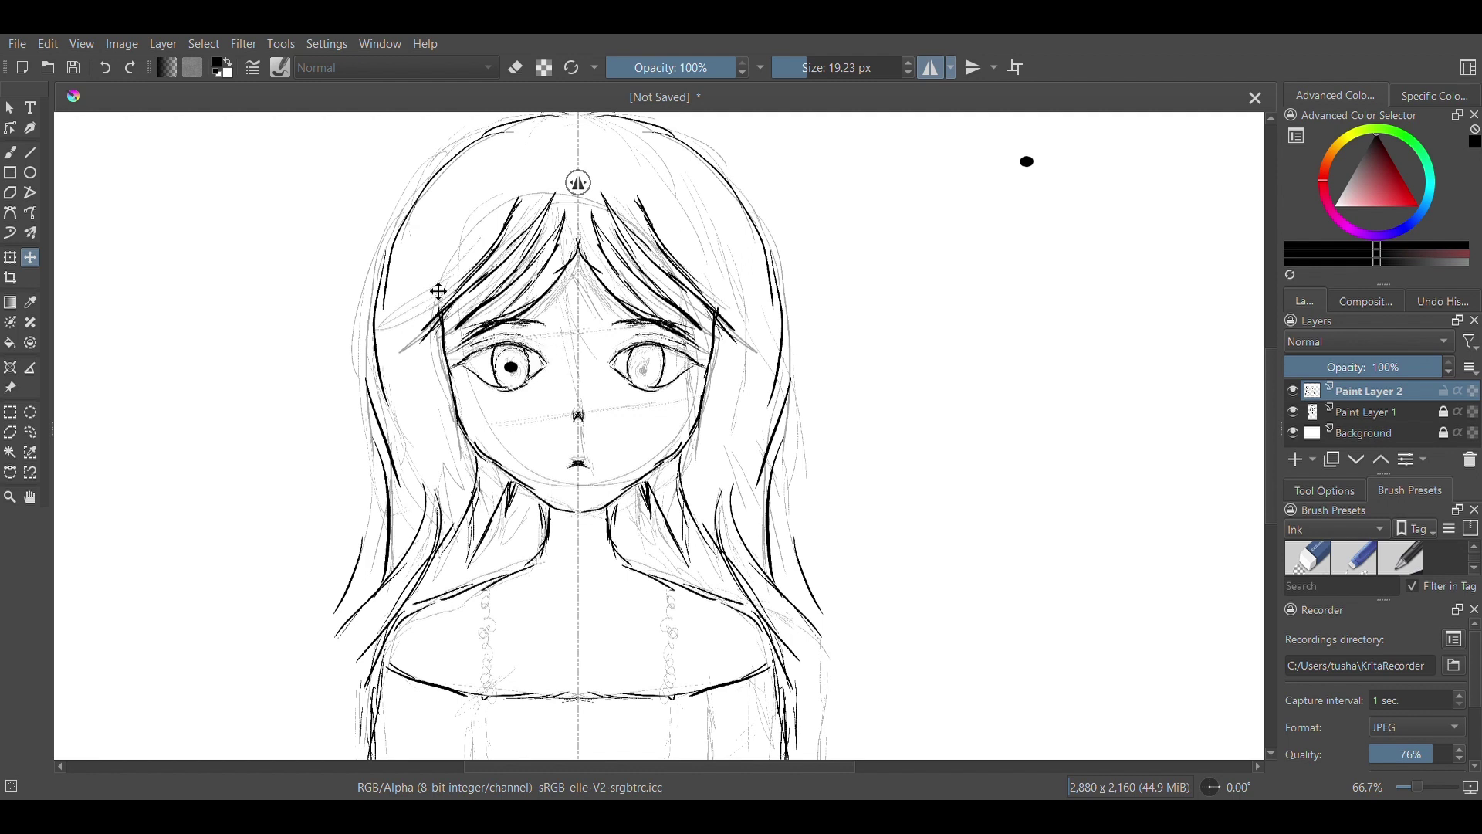
left_click(106, 68)
left_click(106, 69)
Draw a small mirrored filled pupil dot and undo an accidental ink-layer move.
left_click(30, 173)
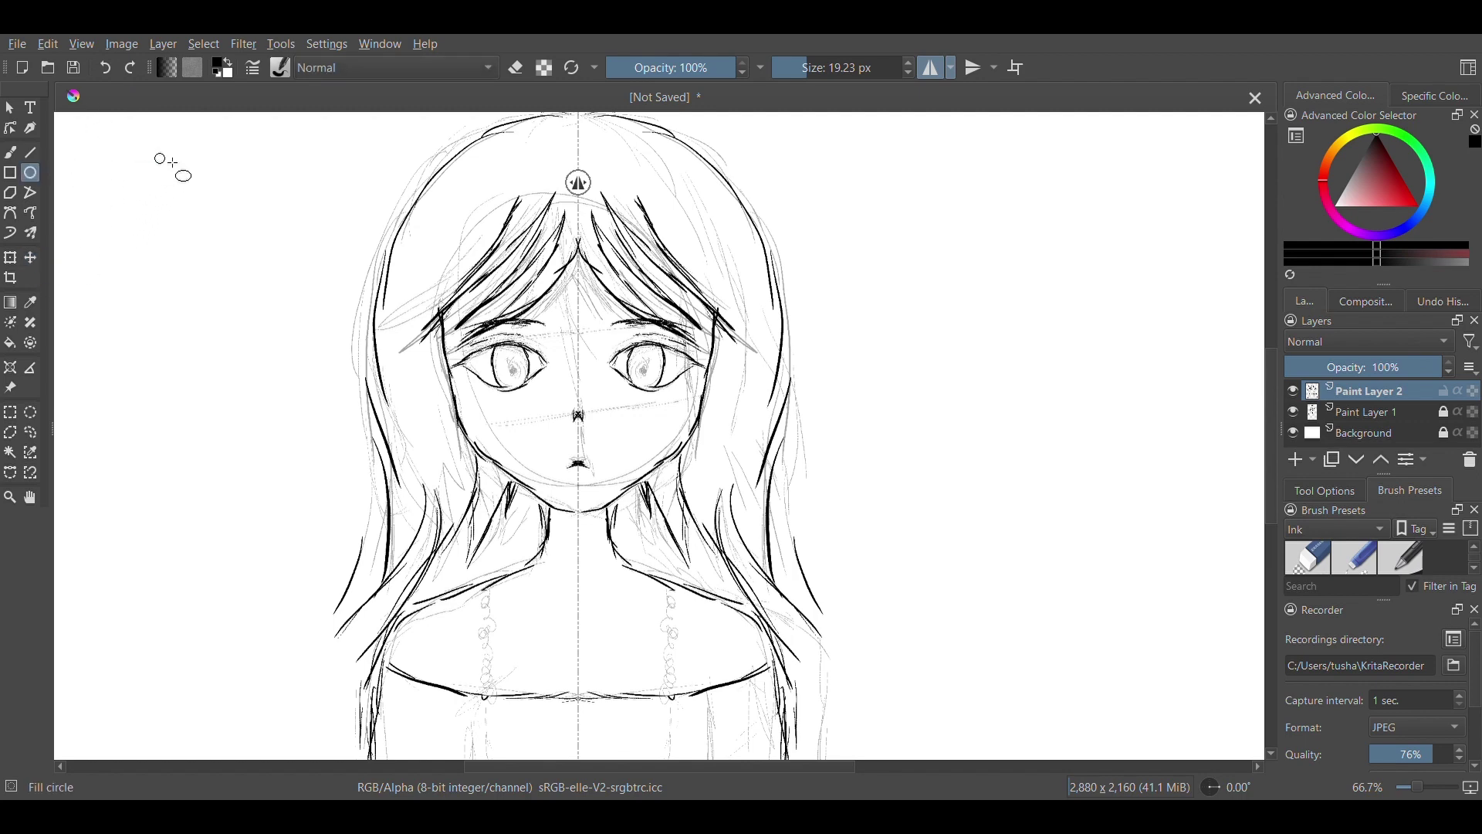
mouse_move(188, 169)
left_mouse_down()
mouse_move(201, 183)
mouse_move(188, 173)
left_mouse_up()
left_click(31, 257)
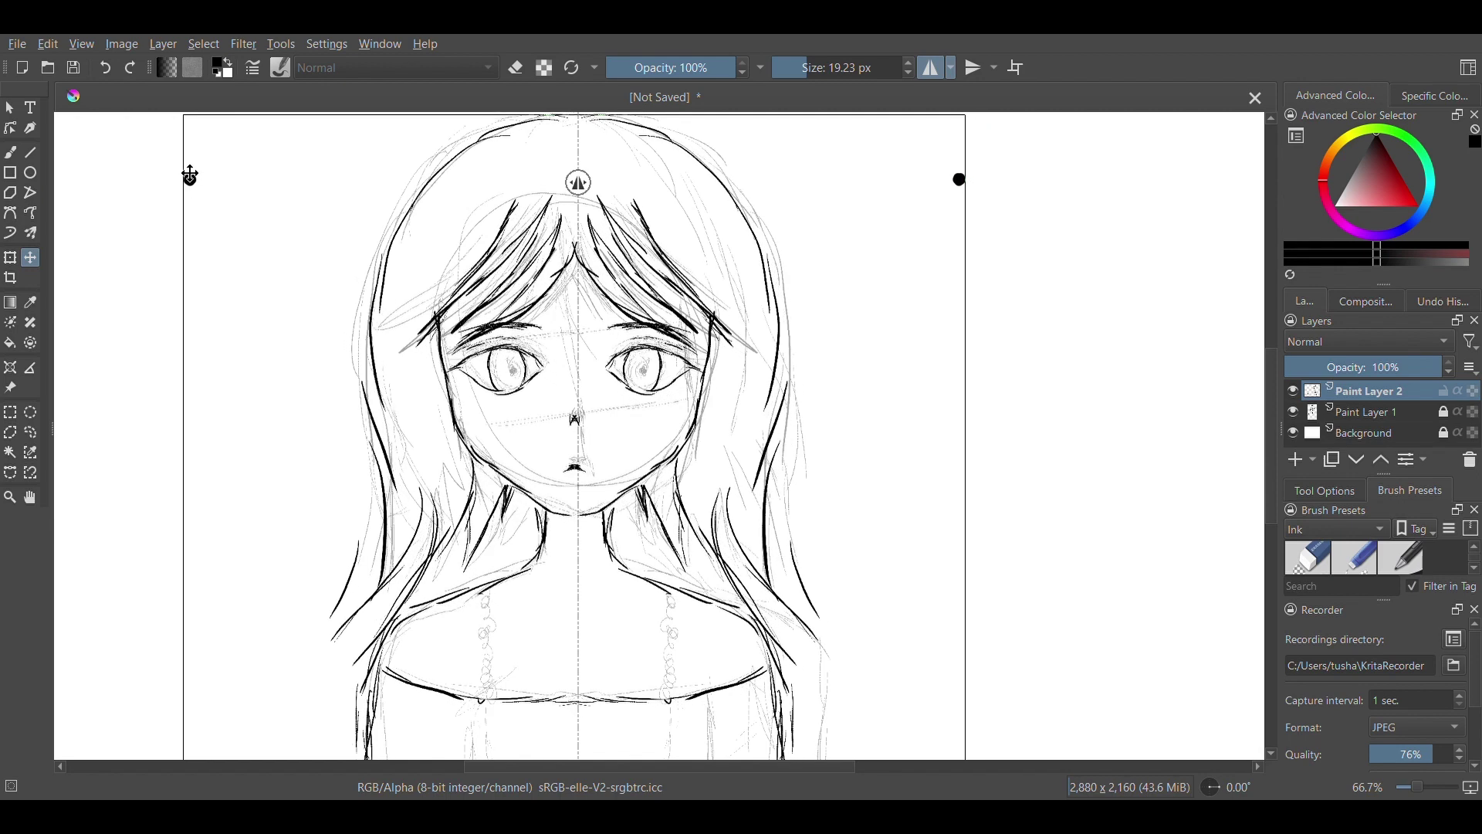
key("ctrl+z")
key("ctrl+z")
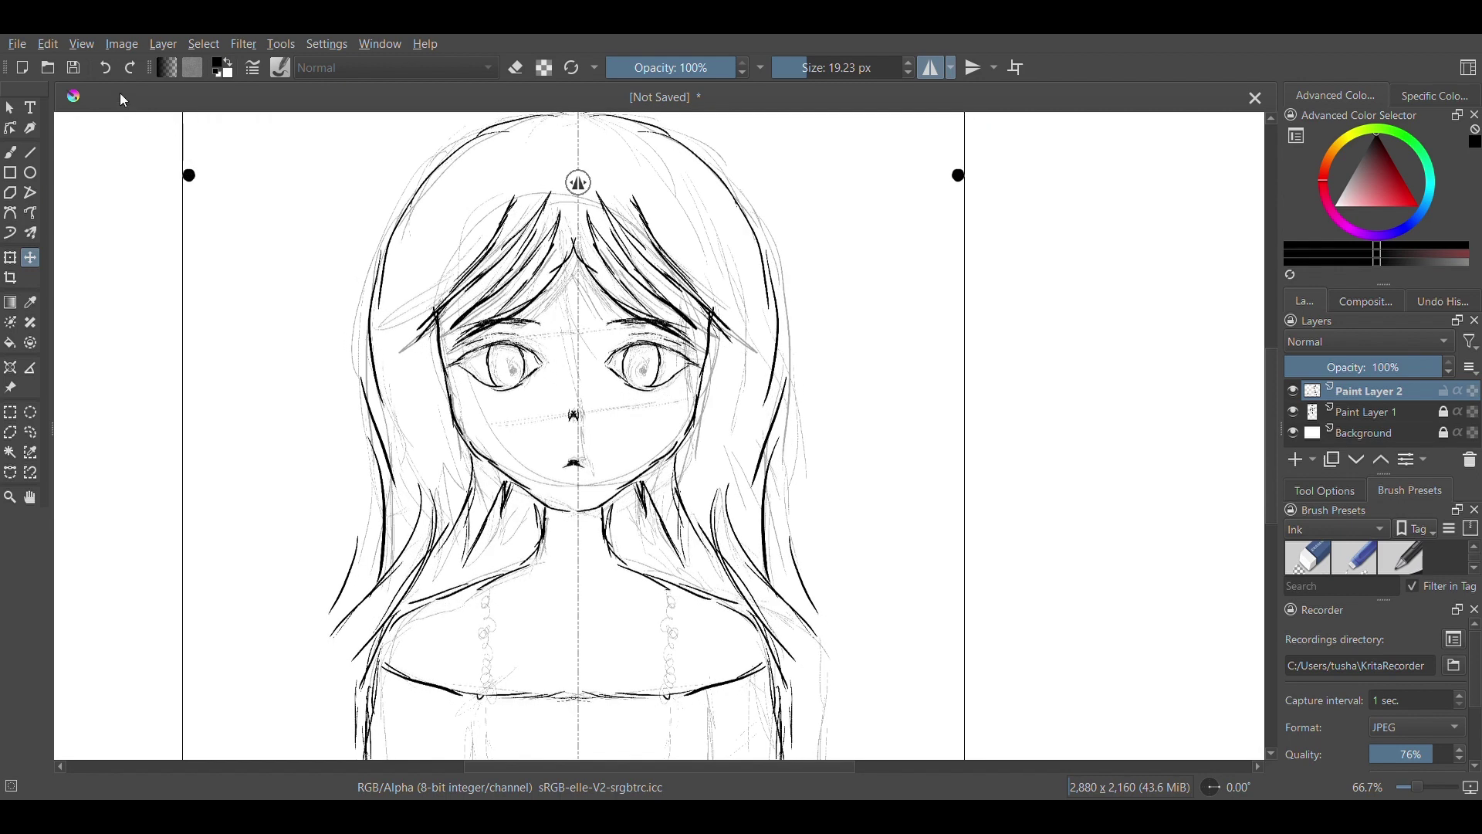
left_click(106, 68)
Select the stray upper-left dot with an elliptical selection and move it into the left eye as a pupil.
left_click(108, 72)
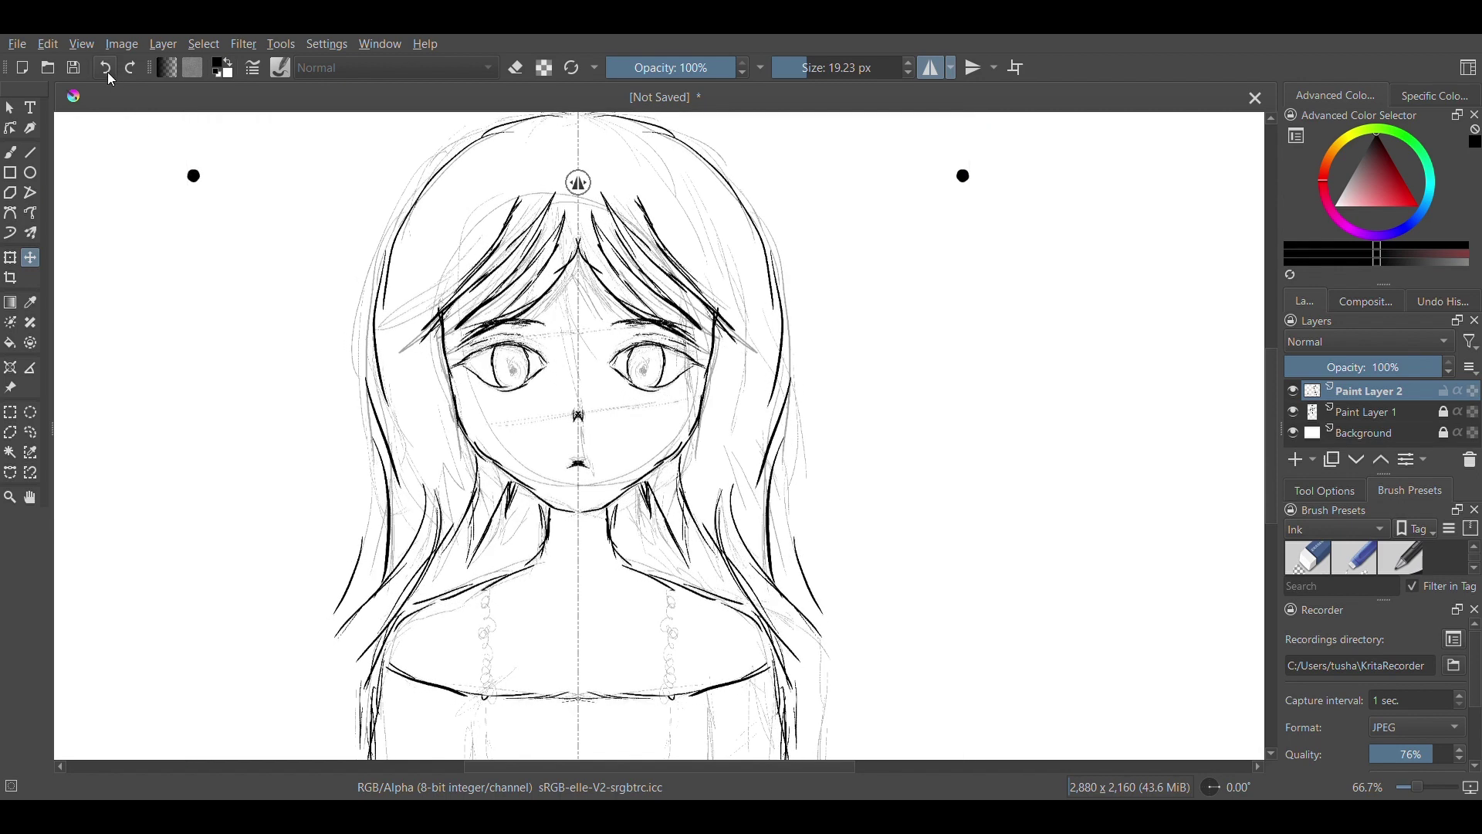
left_click(31, 412)
left_click_drag(185, 164, 233, 240)
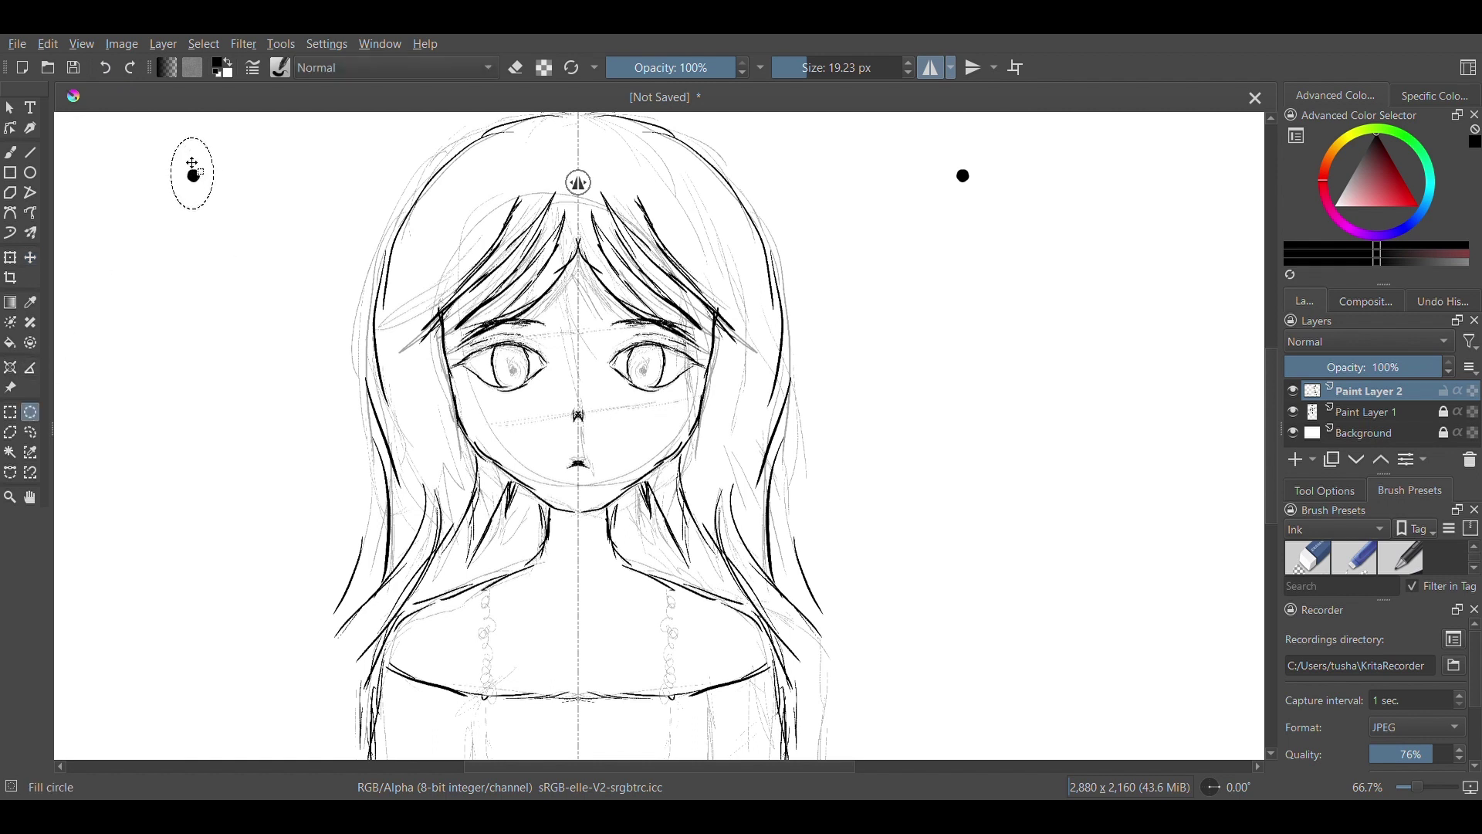
mouse_move(233, 241)
left_mouse_down()
mouse_move(229, 157)
mouse_move(229, 227)
left_mouse_up()
left_click(31, 258)
left_click_drag(235, 209, 530, 380)
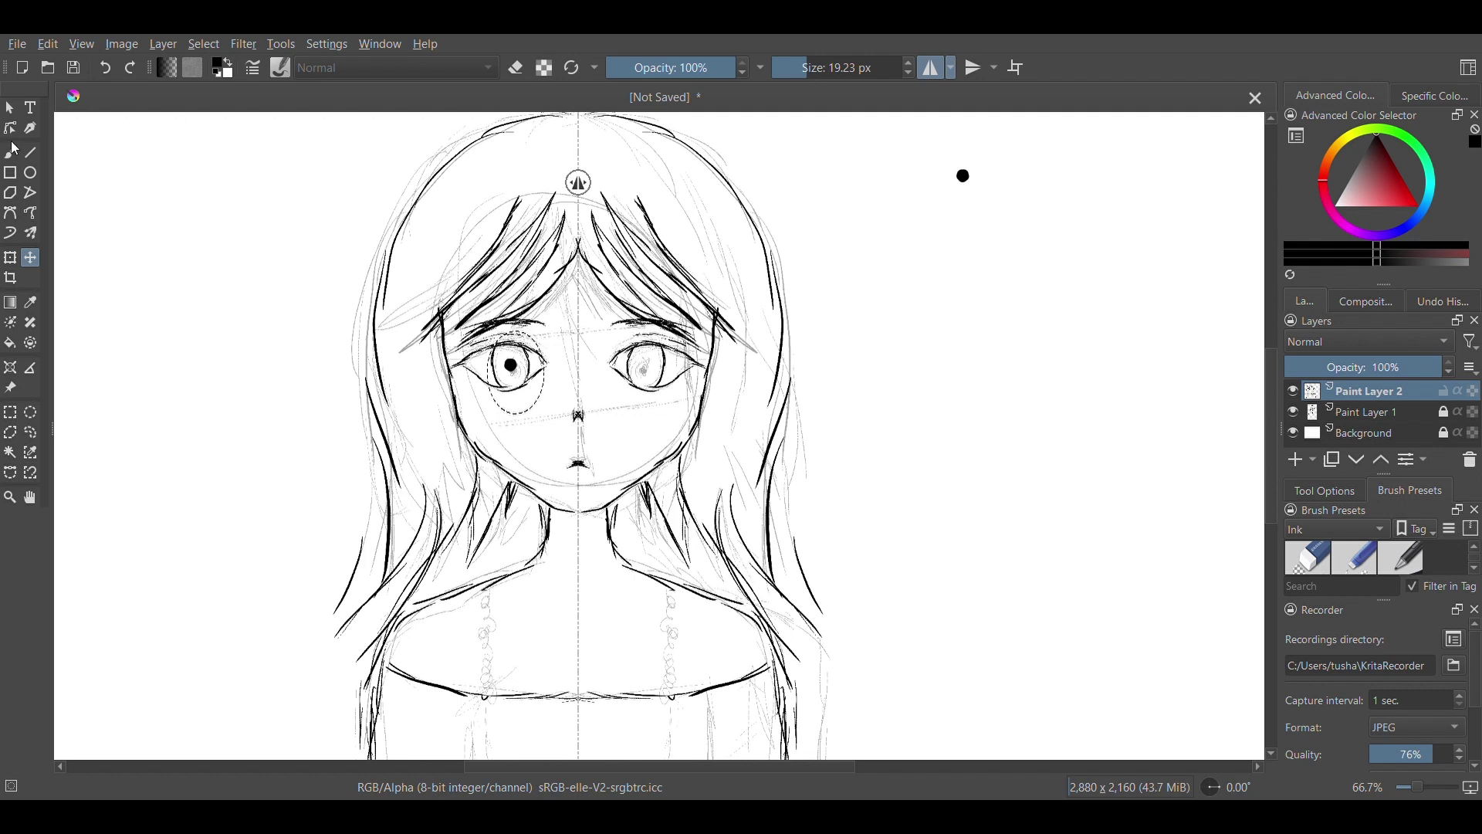
left_click(11, 151)
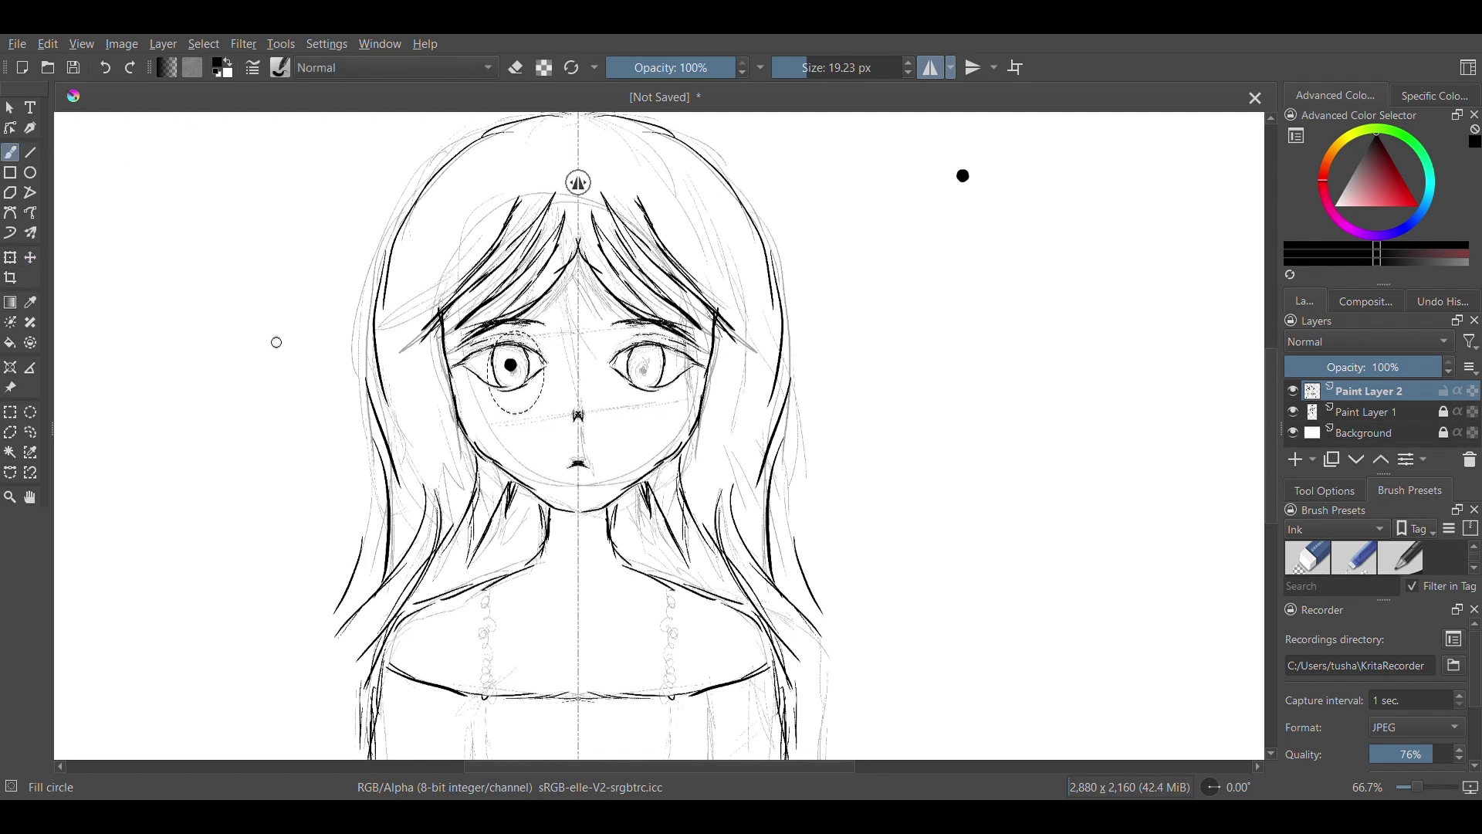
Draw a mirrored pair of small filled dots with the Ellipse tool, undoing outlined attempts.
left_click(32, 177)
left_click(31, 412)
left_click_drag(221, 206, 1003, 765)
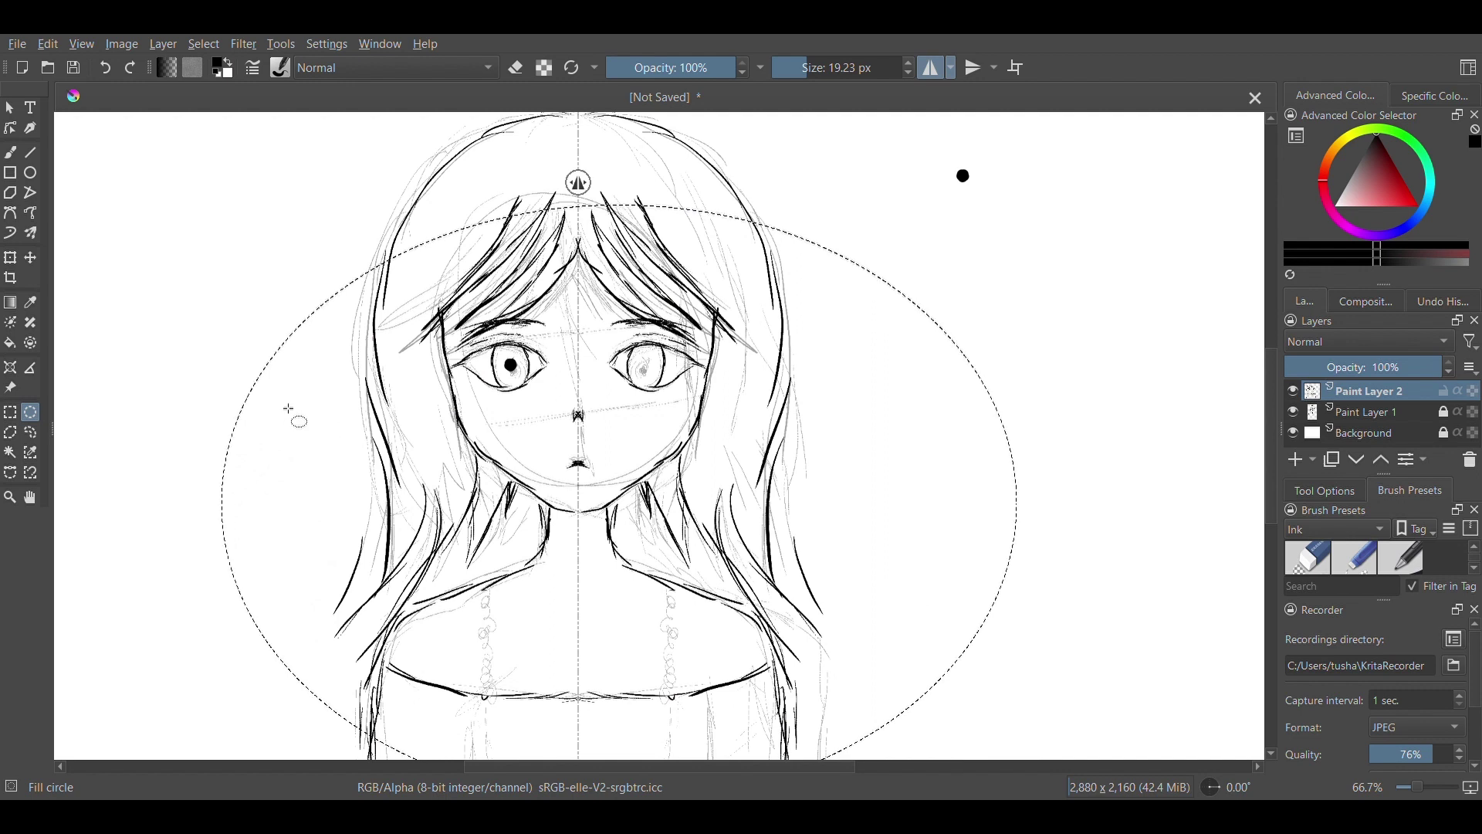
left_click(30, 172)
left_click_drag(286, 398, 316, 442)
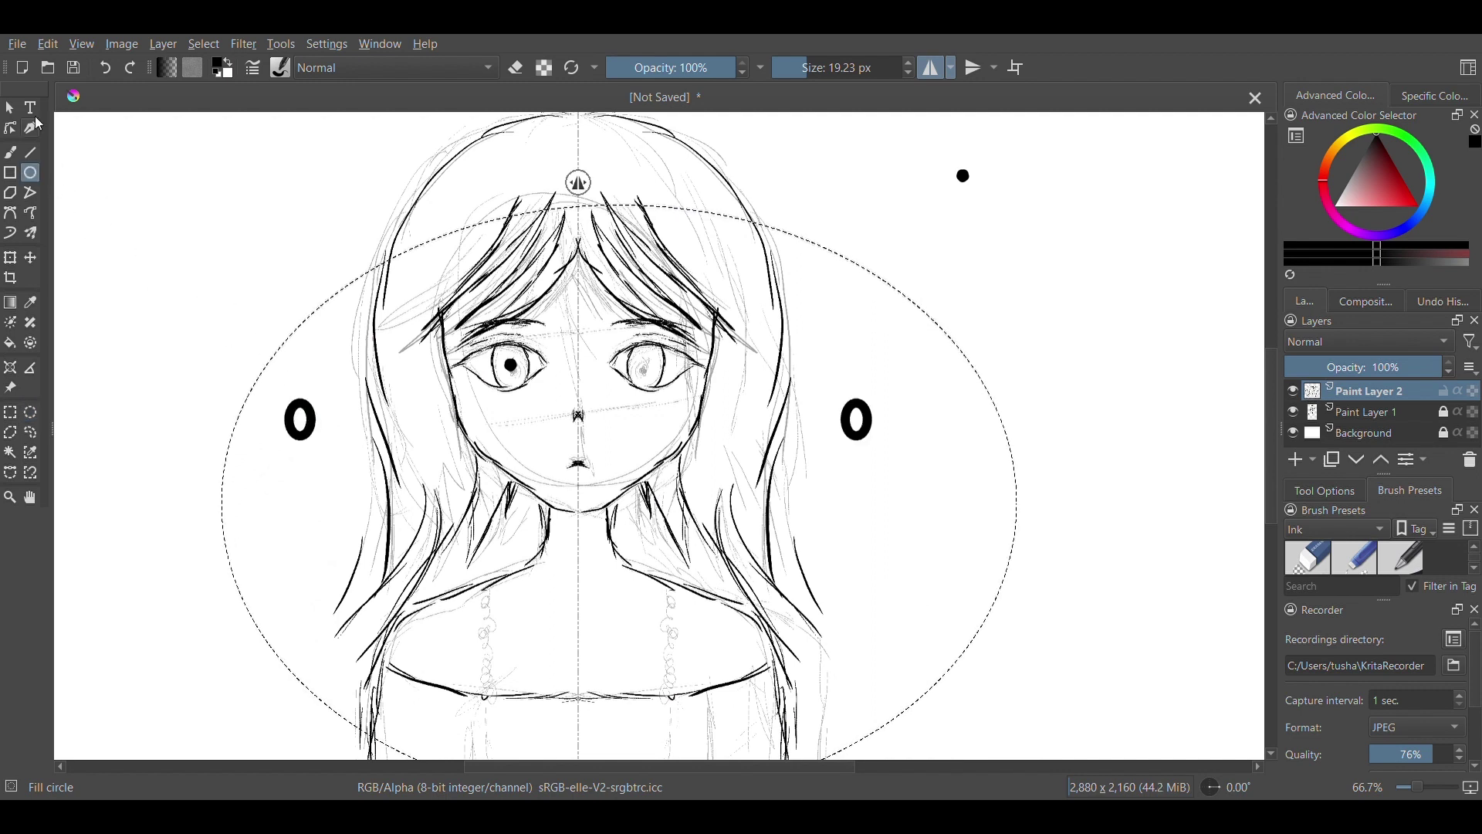
key("ctrl+z")
mouse_move(296, 387)
left_mouse_down()
mouse_move(308, 398)
mouse_move(294, 423)
left_mouse_up()
key("ctrl+z")
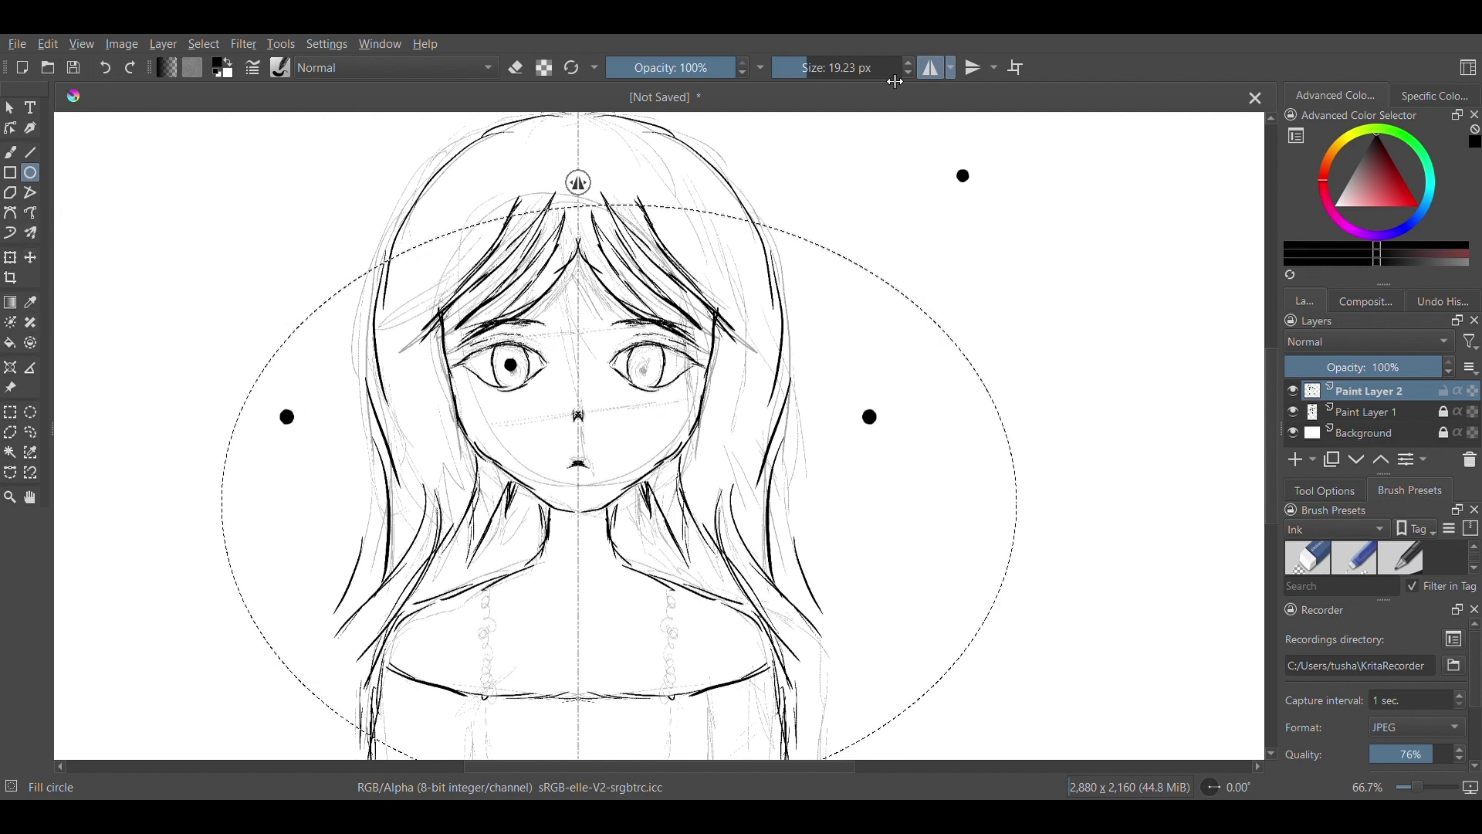
Select the left-side dot and move it into the right eye as a pupil.
left_click(31, 412)
left_click_drag(315, 447, 351, 410)
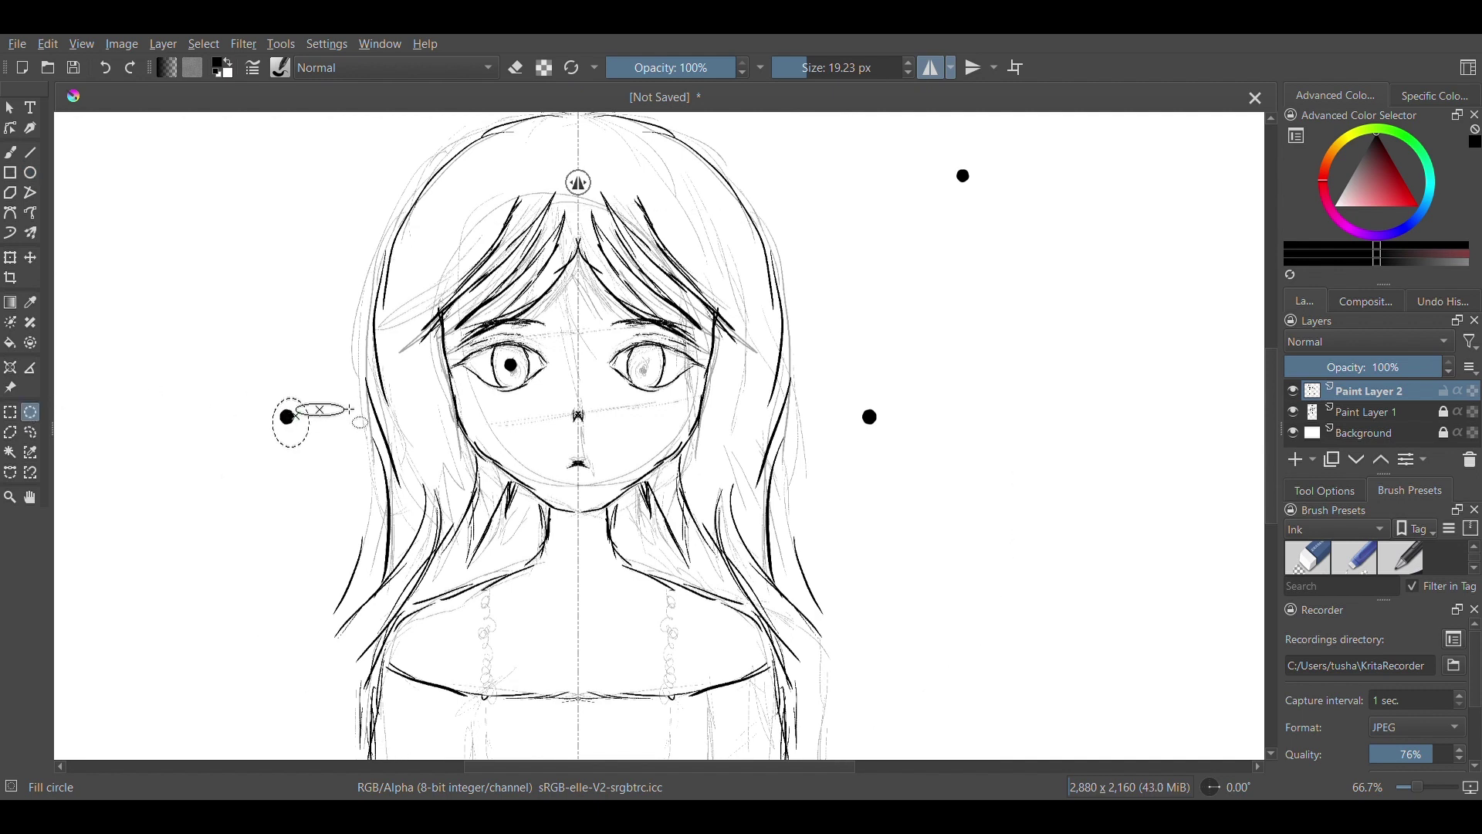
left_click_drag(265, 382, 320, 474)
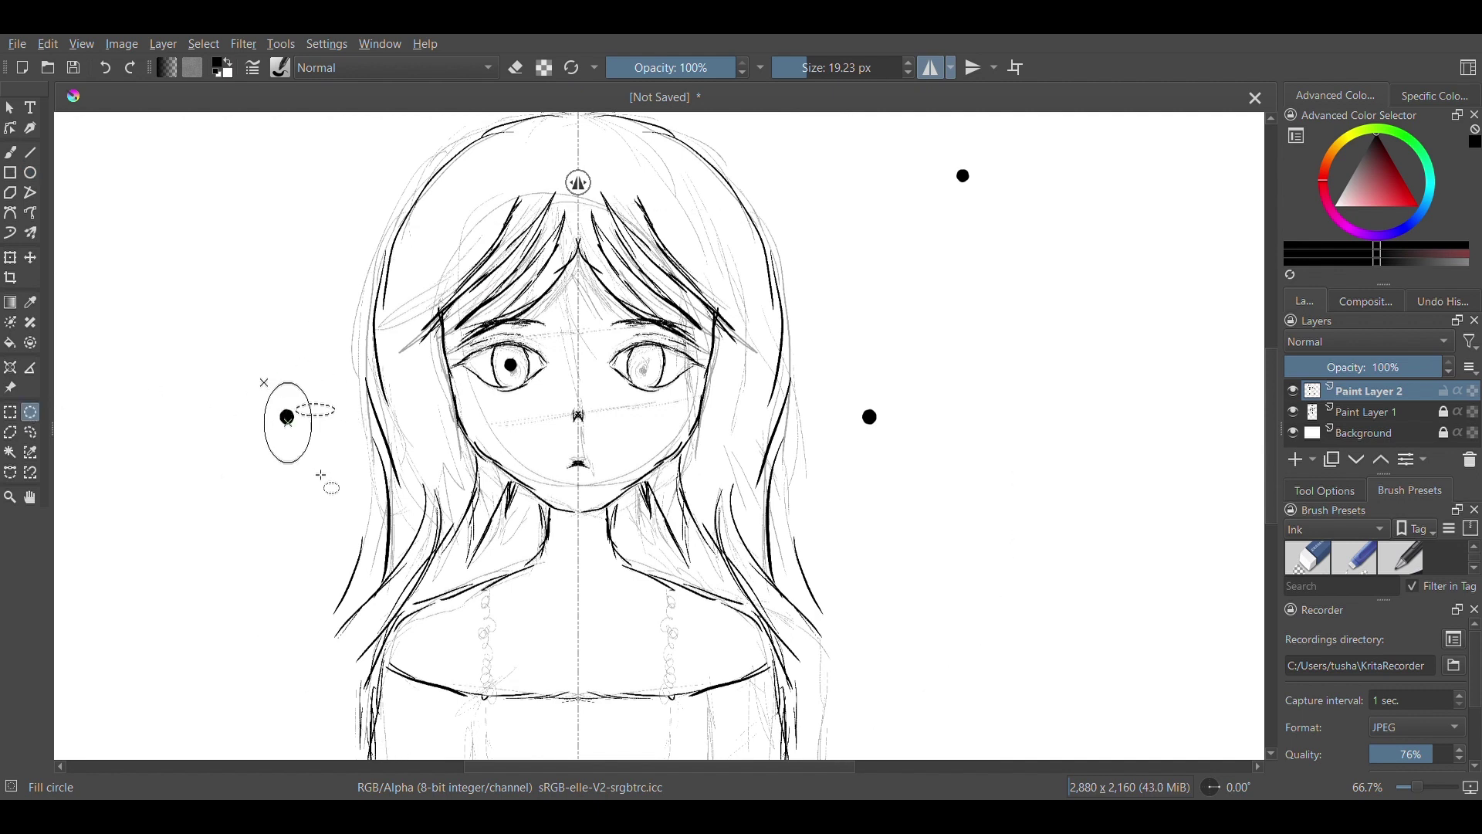
left_click(31, 258)
left_click_drag(317, 417, 679, 364)
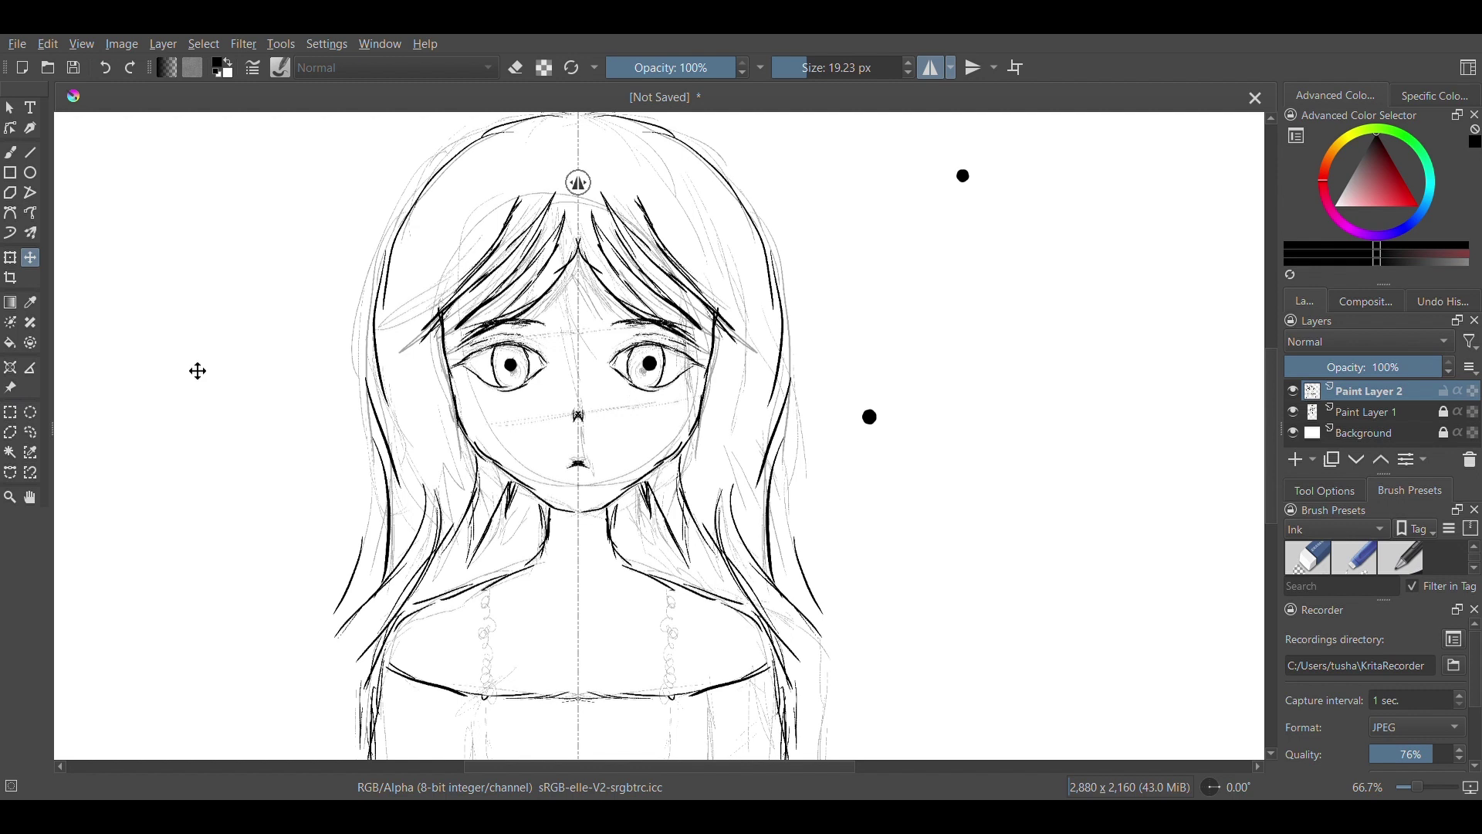
Toggle Paint Layer 1's visibility off, on and off so only the ink lineart shows.
left_click(10, 154)
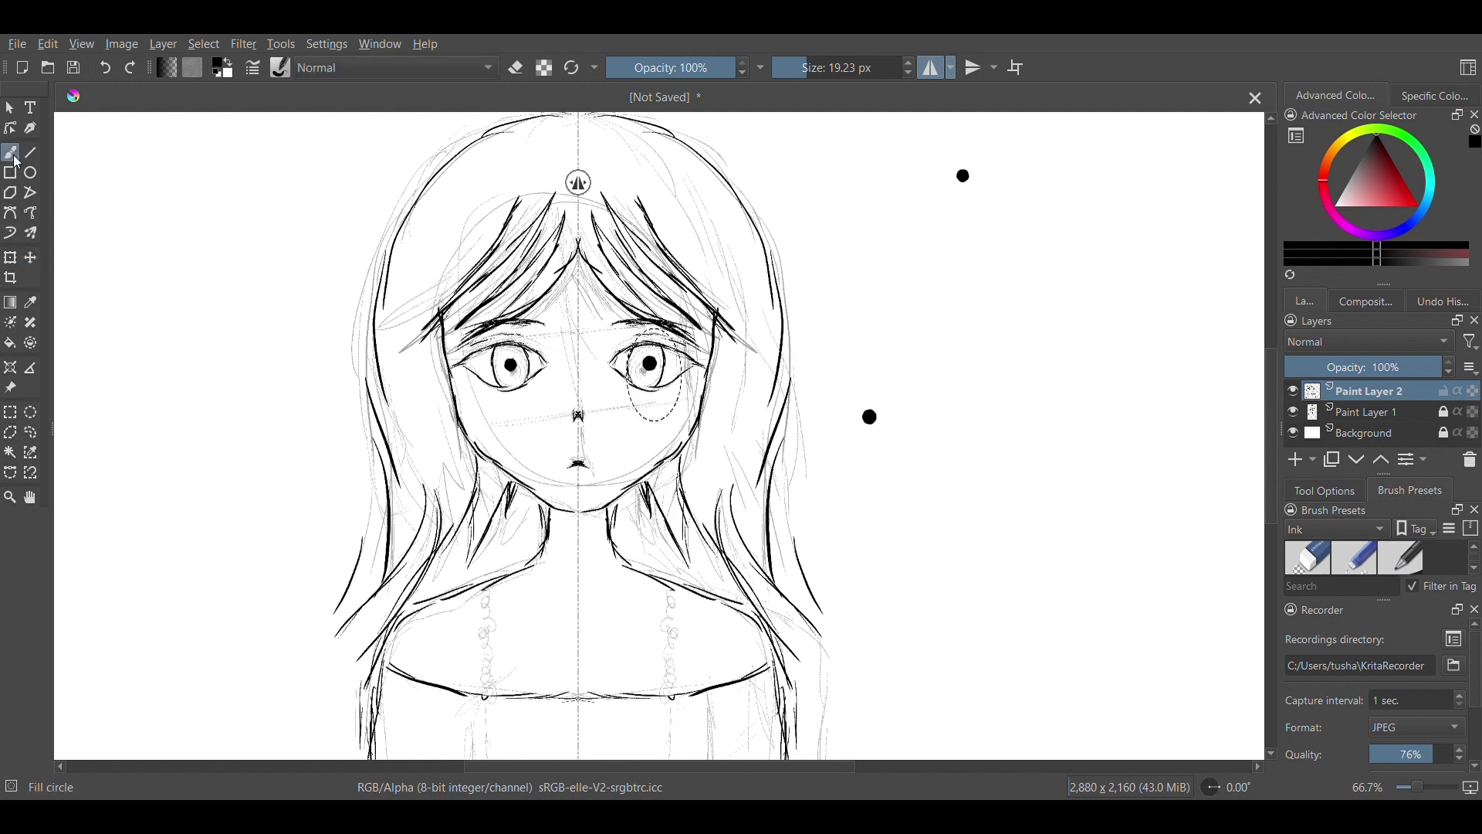
left_click(1297, 414)
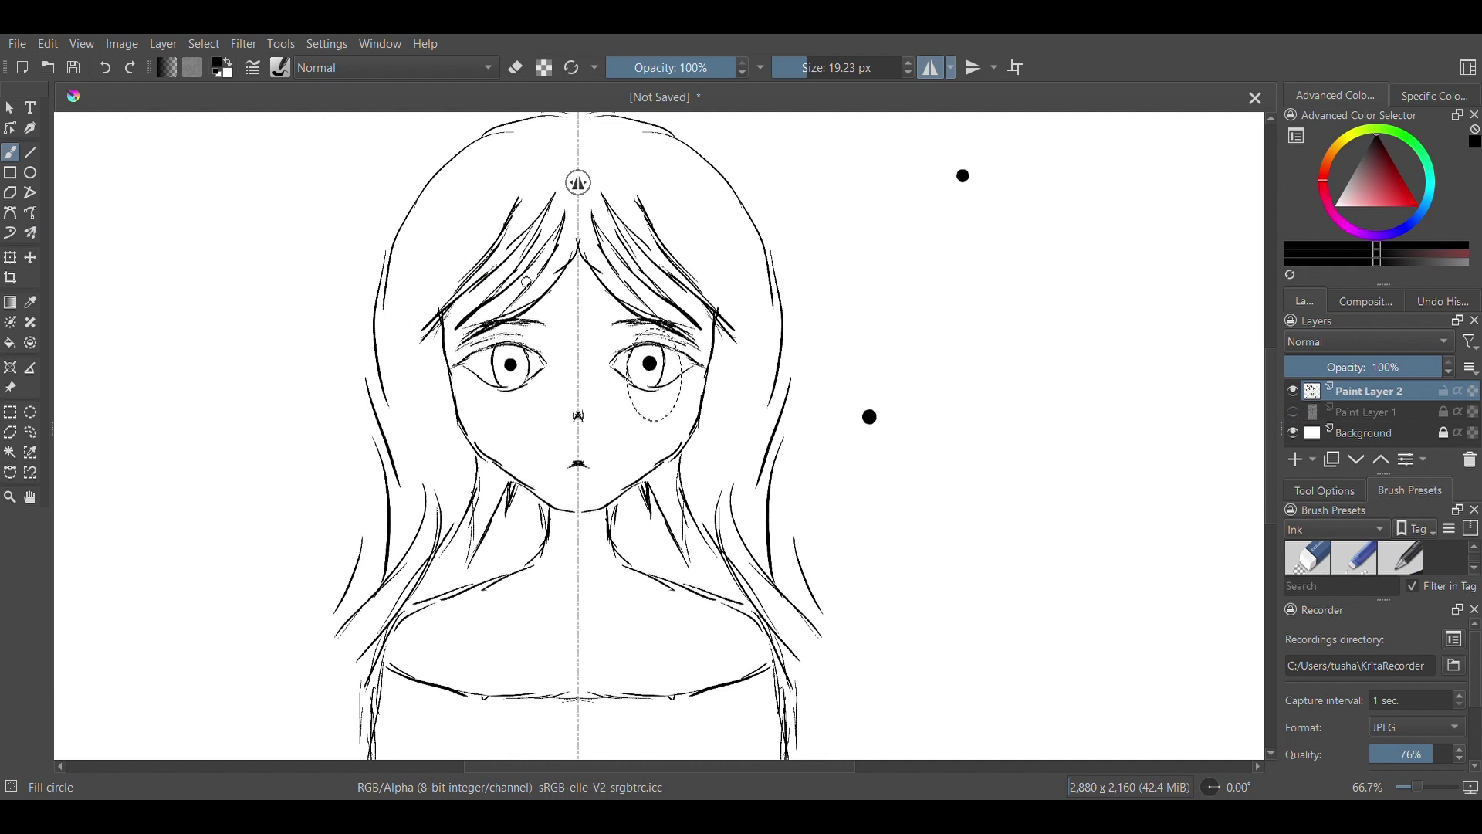
left_click(1295, 415)
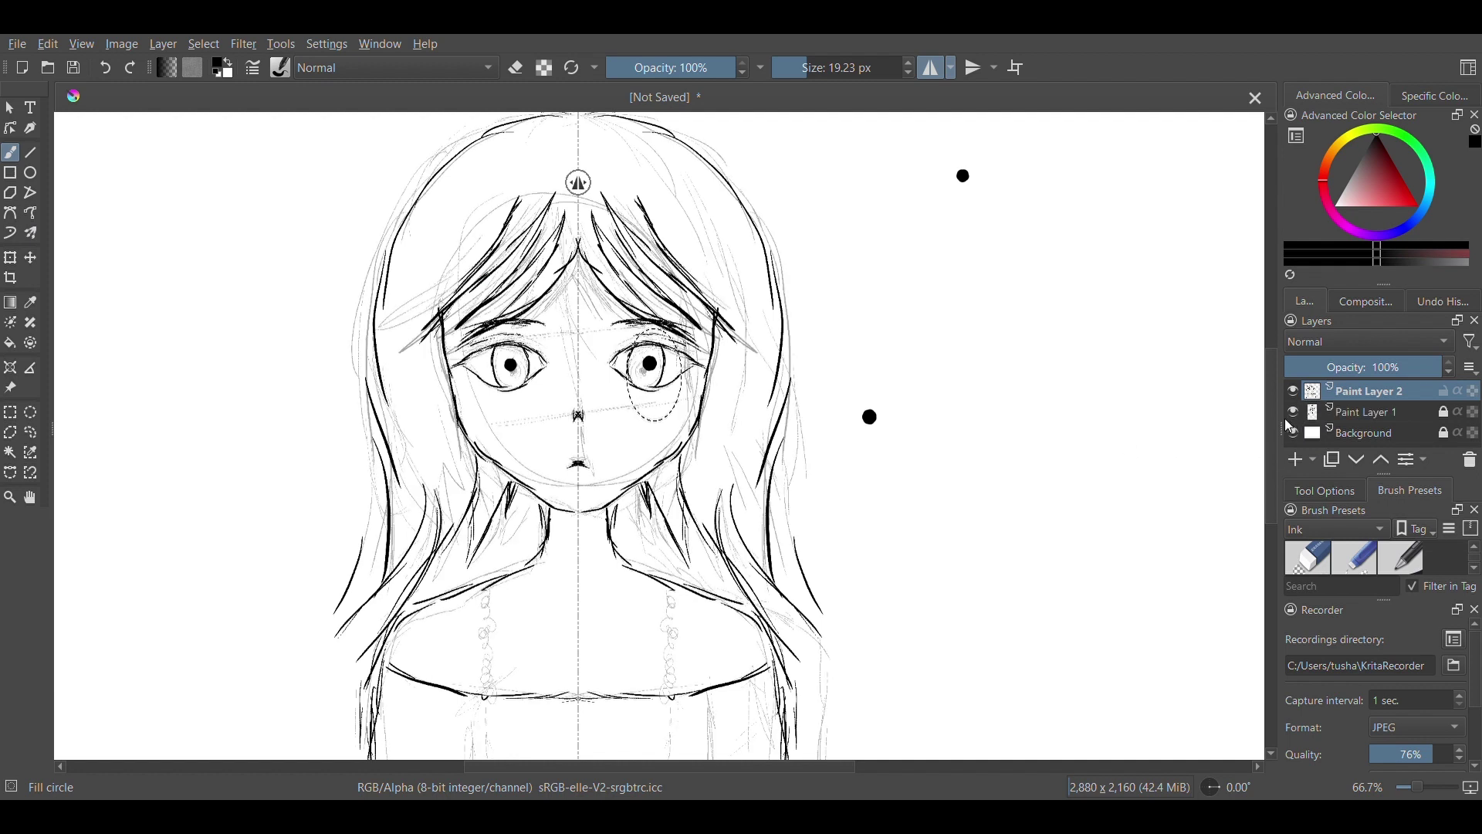
left_click(1295, 417)
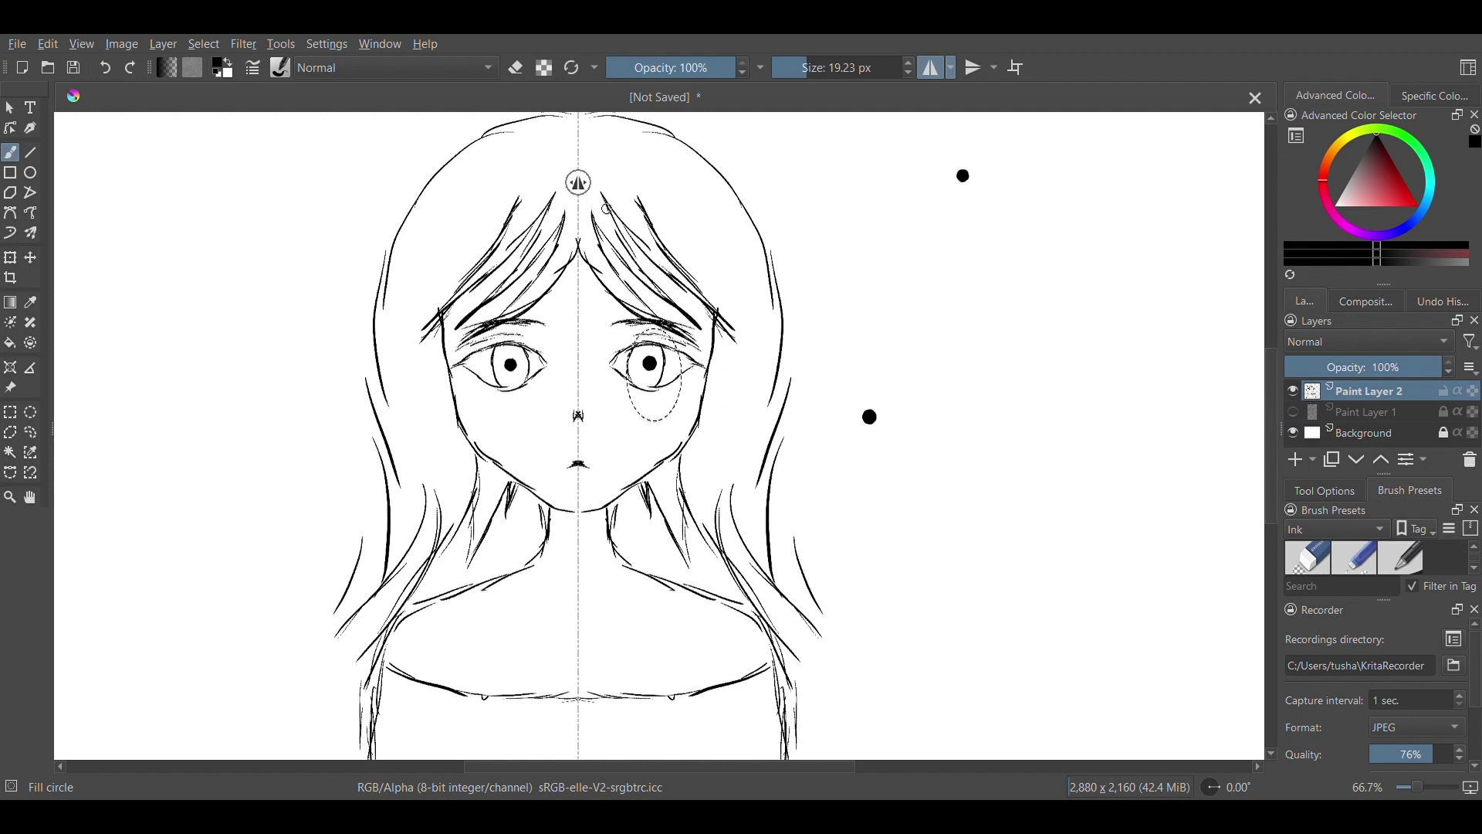